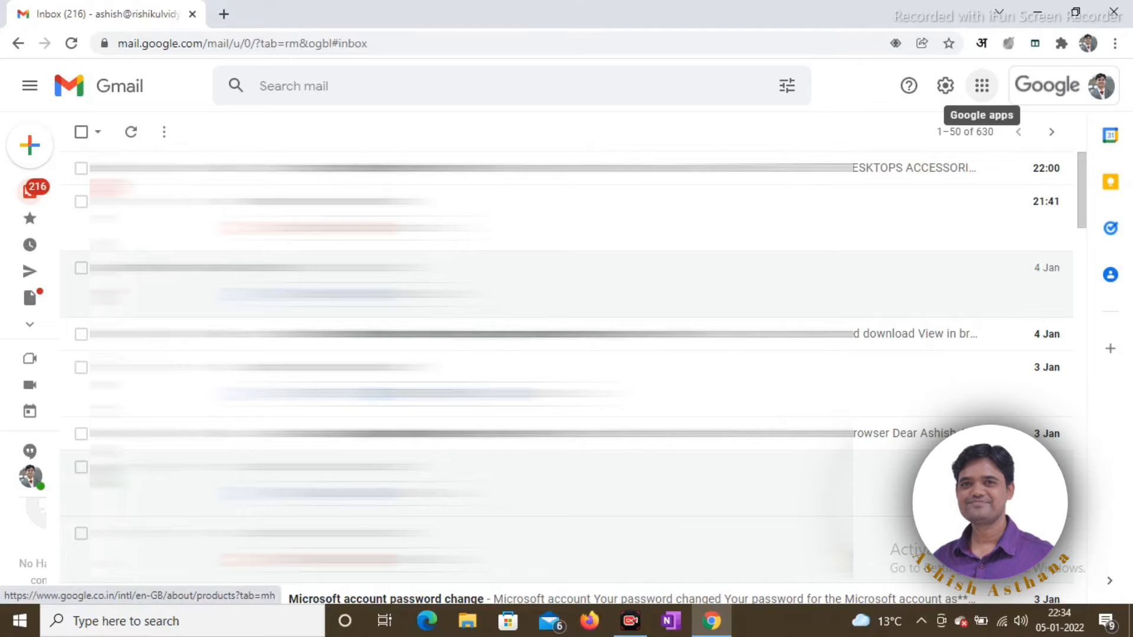
- Open Jamboard from the Google apps in Gmail and create a new jam
scroll(994, 151, down, 7)
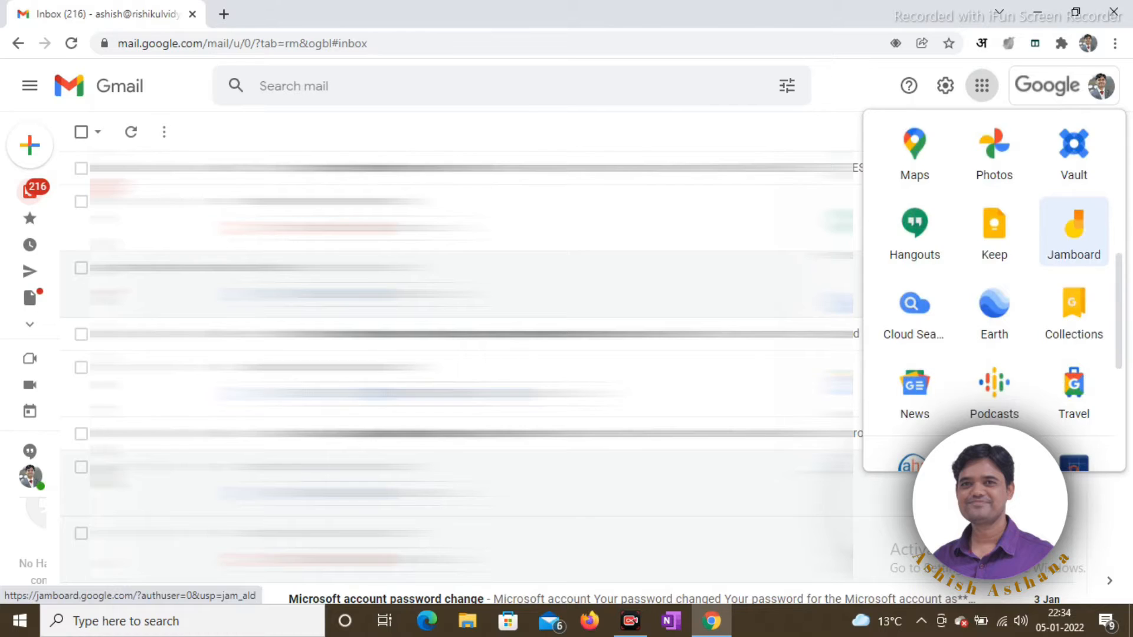
click(1074, 230)
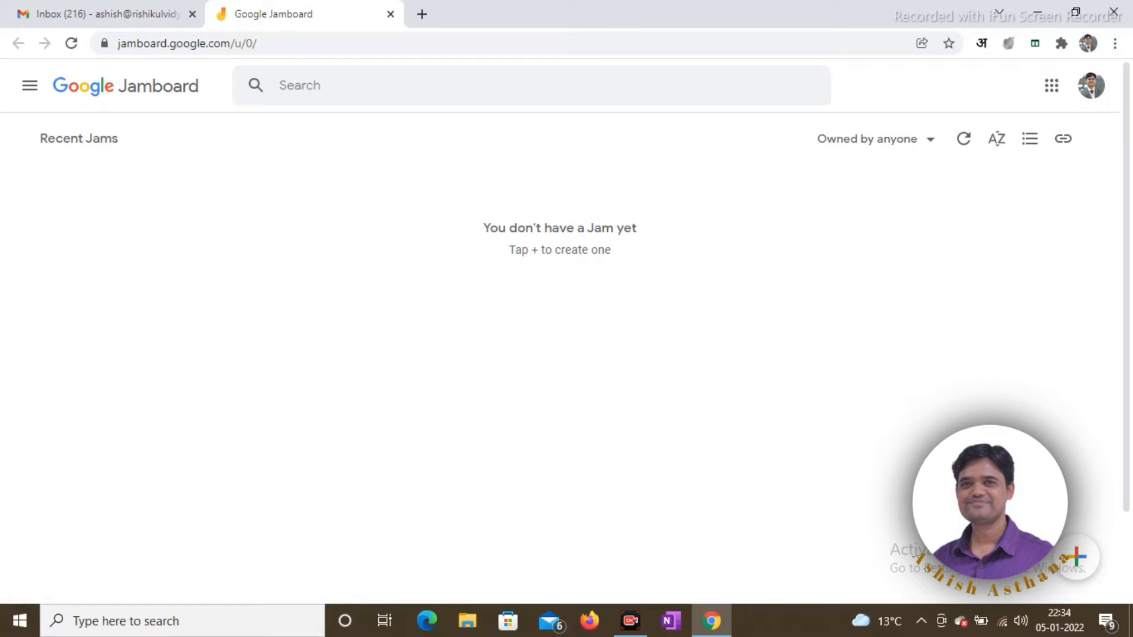
click(1077, 557)
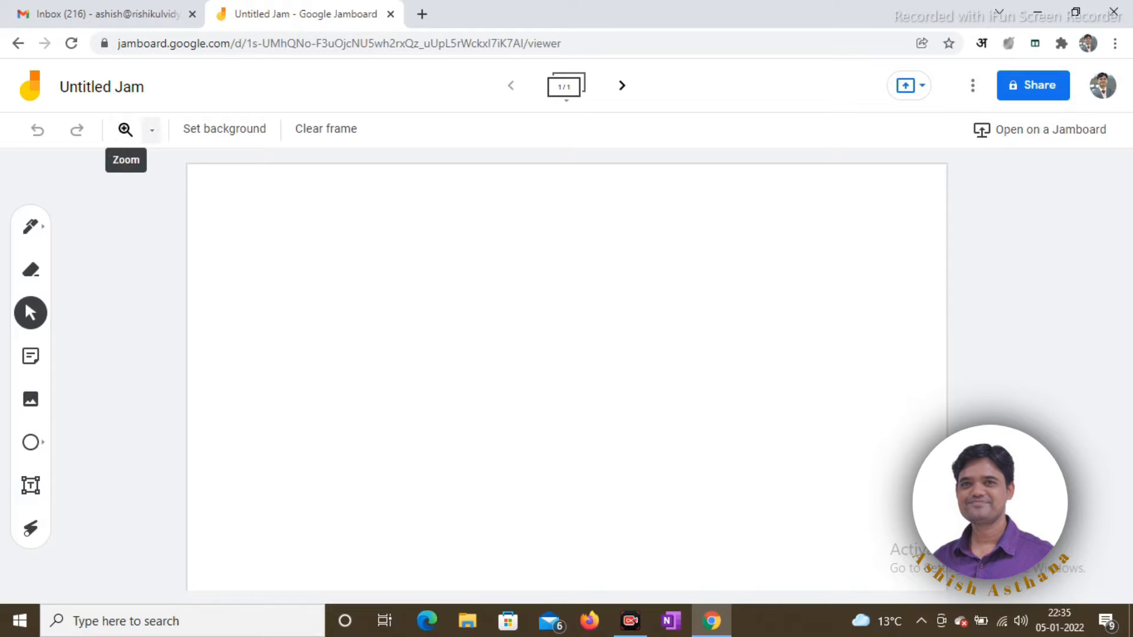
- Try the canvas zoom at 25% and 50%, settle on 100%, and give the frame a ruled-line background
click(151, 130)
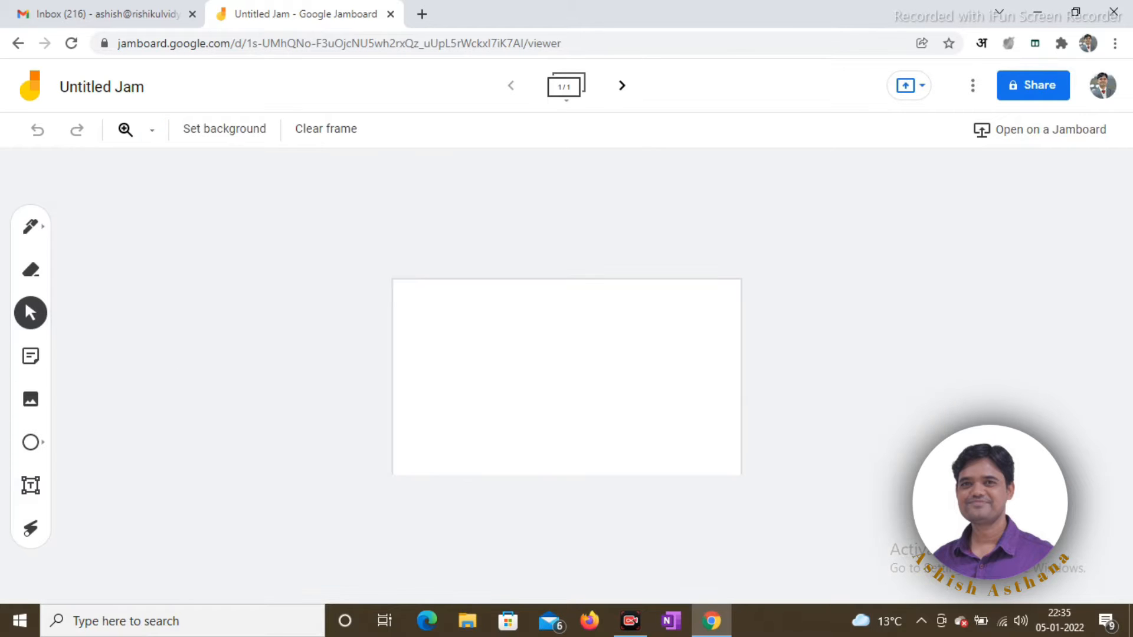
click(185, 192)
click(151, 130)
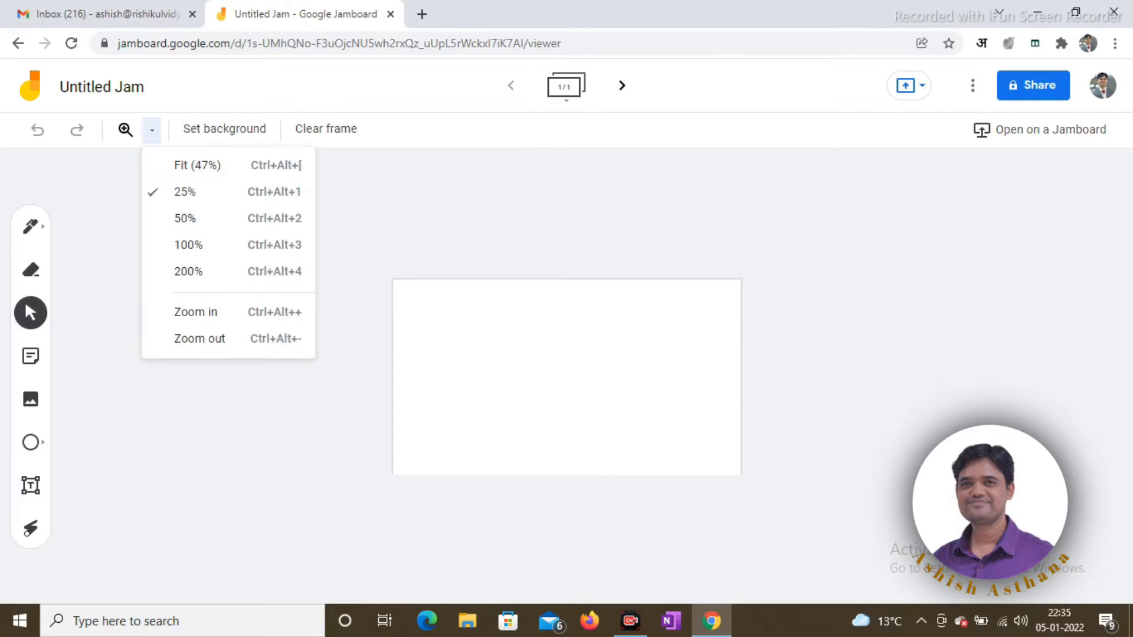
click(185, 219)
click(151, 130)
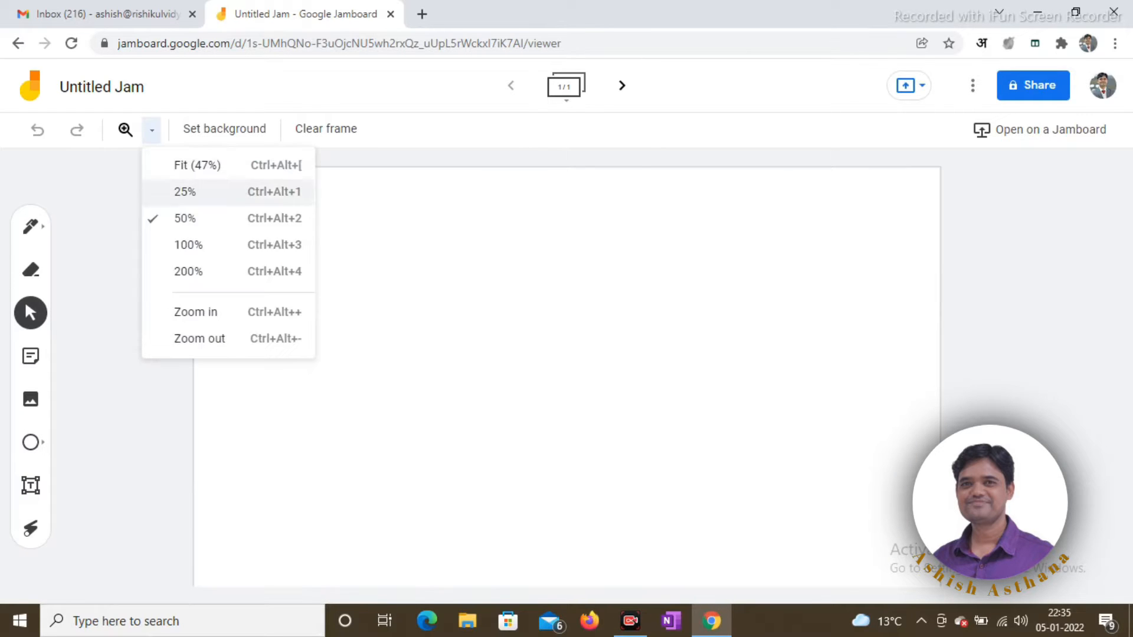
click(189, 245)
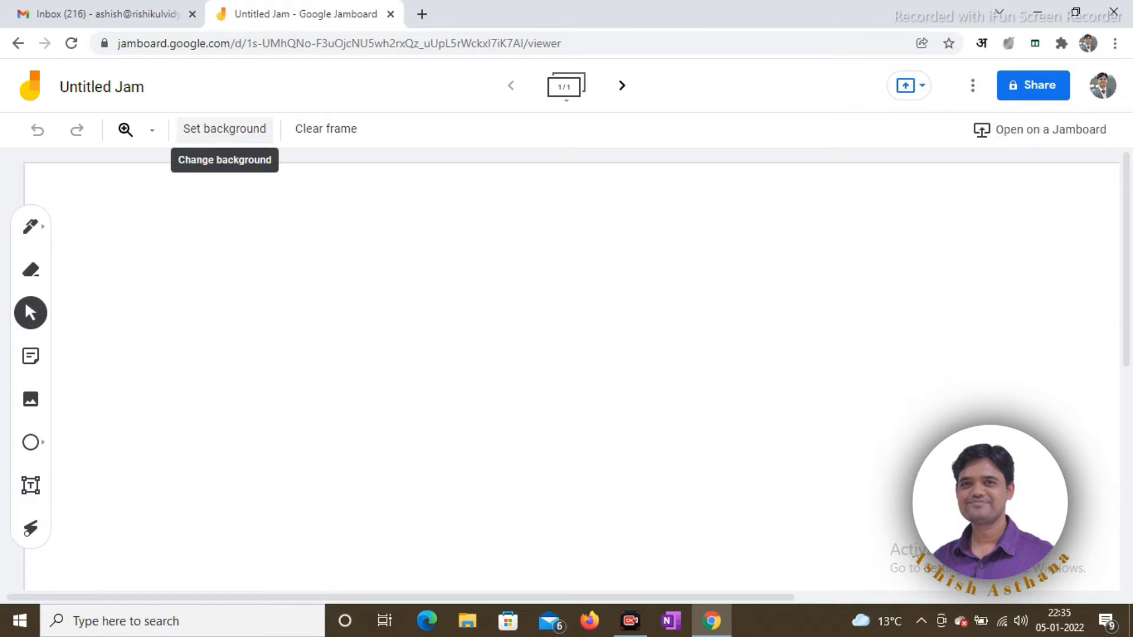
click(224, 129)
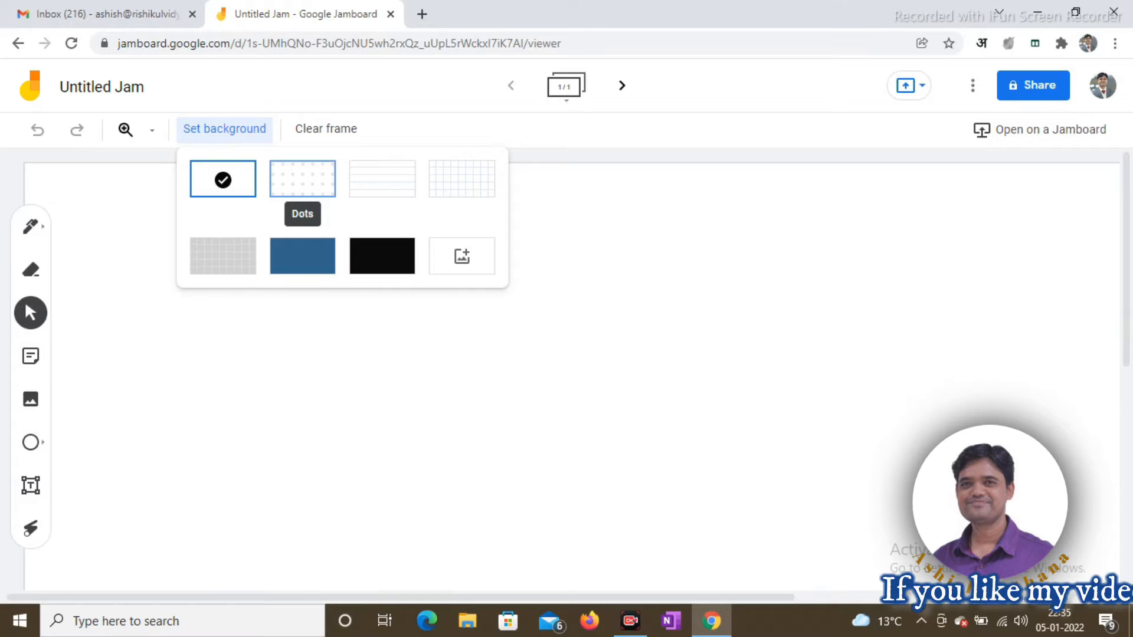
click(382, 179)
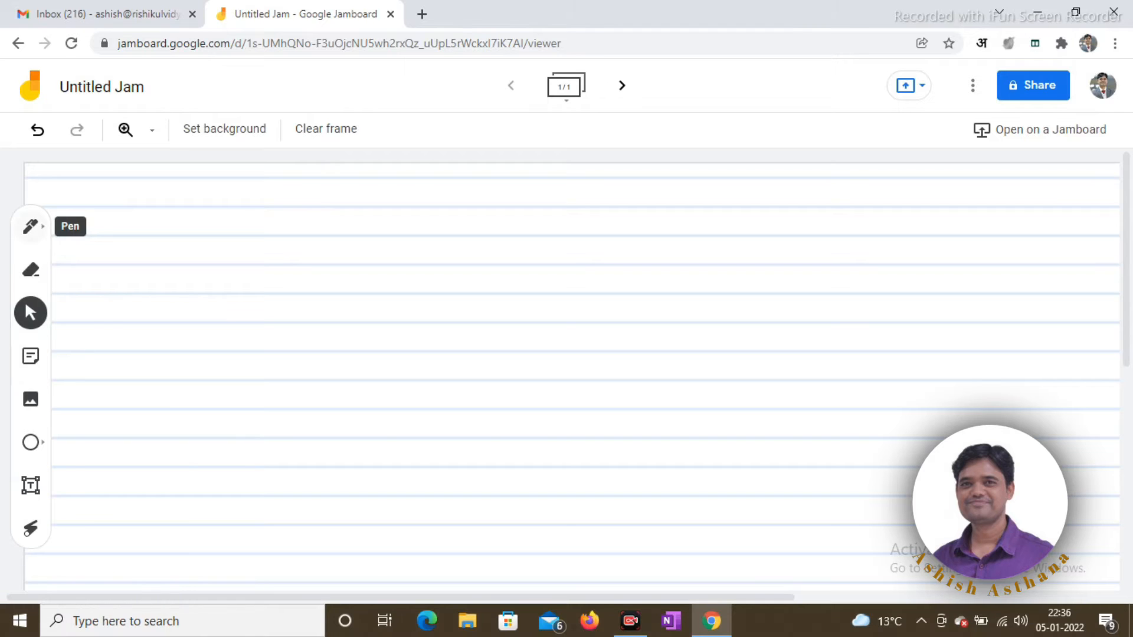
- Handwrite the letters ABC in yellow with the pen near the frame's upper edge
click(31, 226)
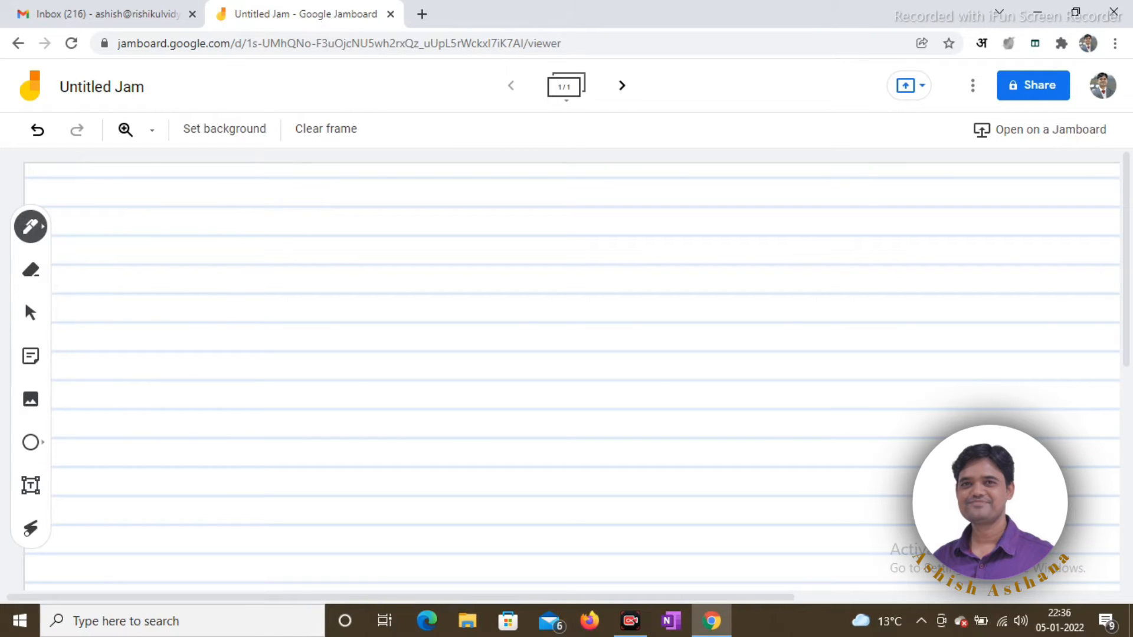
click(32, 226)
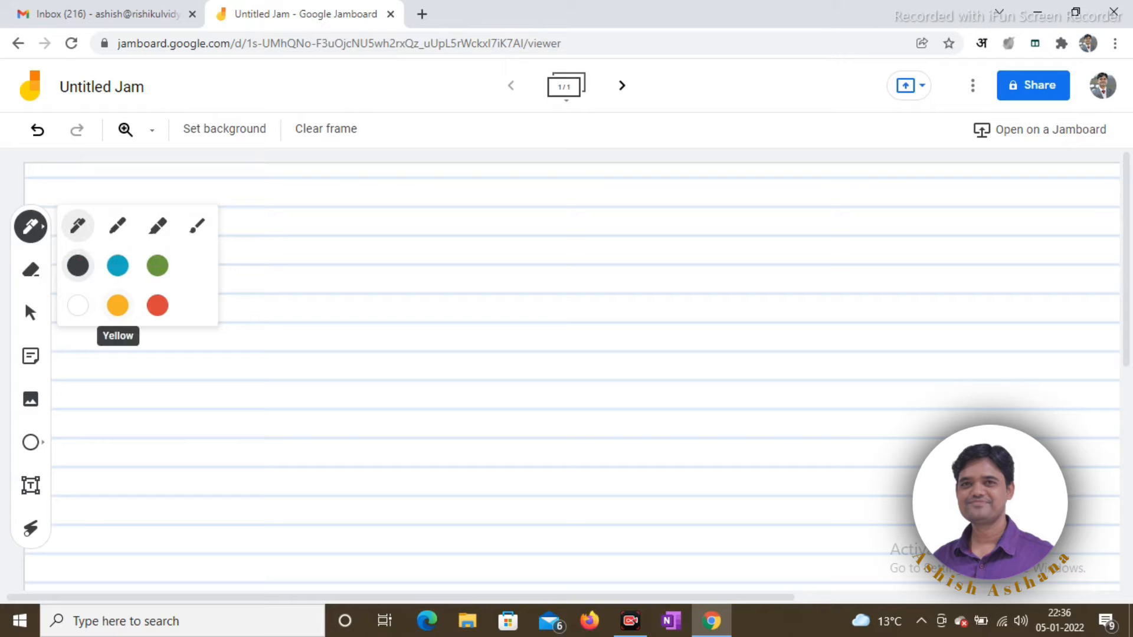
click(118, 305)
mouse_move(256, 230)
mouse_down()
mouse_move(282, 211)
mouse_move(306, 220)
mouse_move(301, 234)
mouse_up()
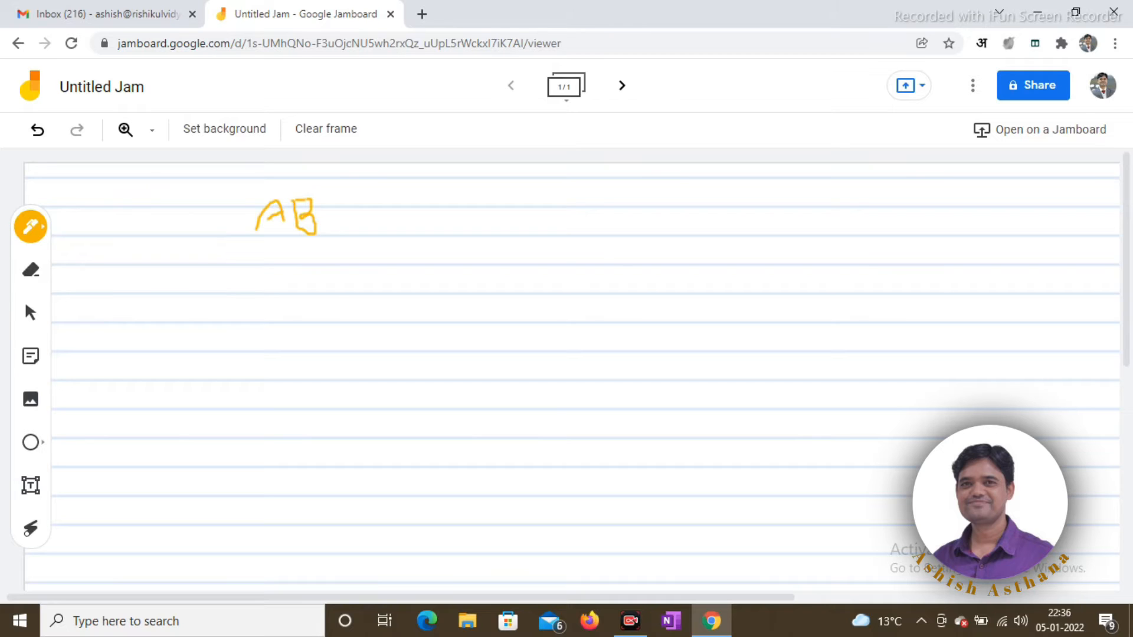
mouse_move(343, 203)
mouse_down()
mouse_move(322, 218)
mouse_move(338, 232)
mouse_up()
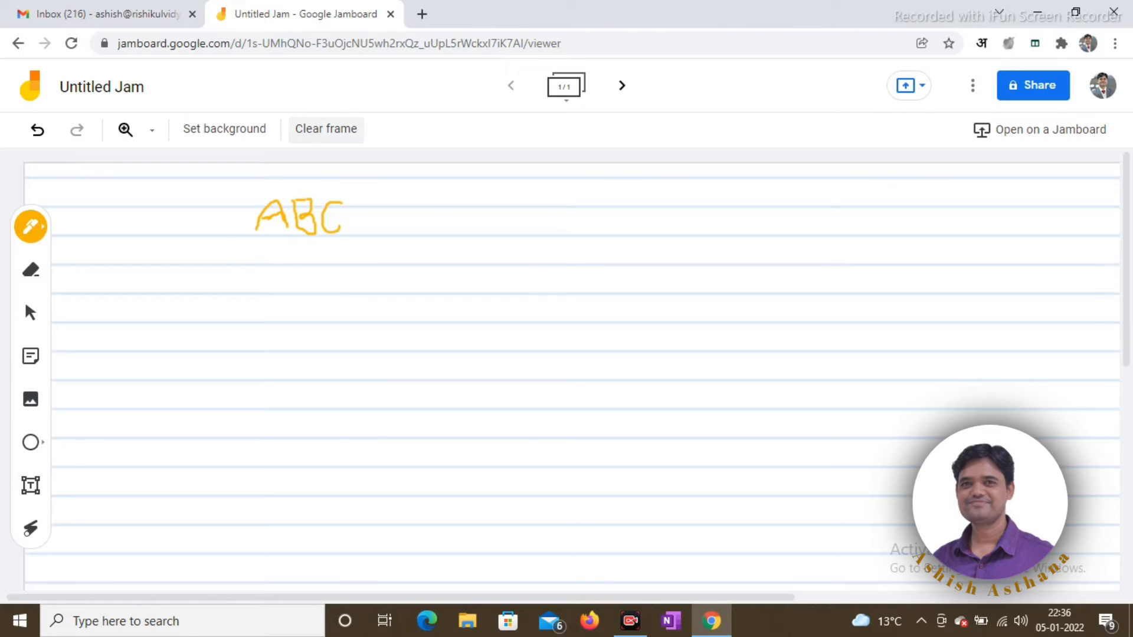
- Clear the handwriting from the frame, undo the clearing and redo it
click(326, 128)
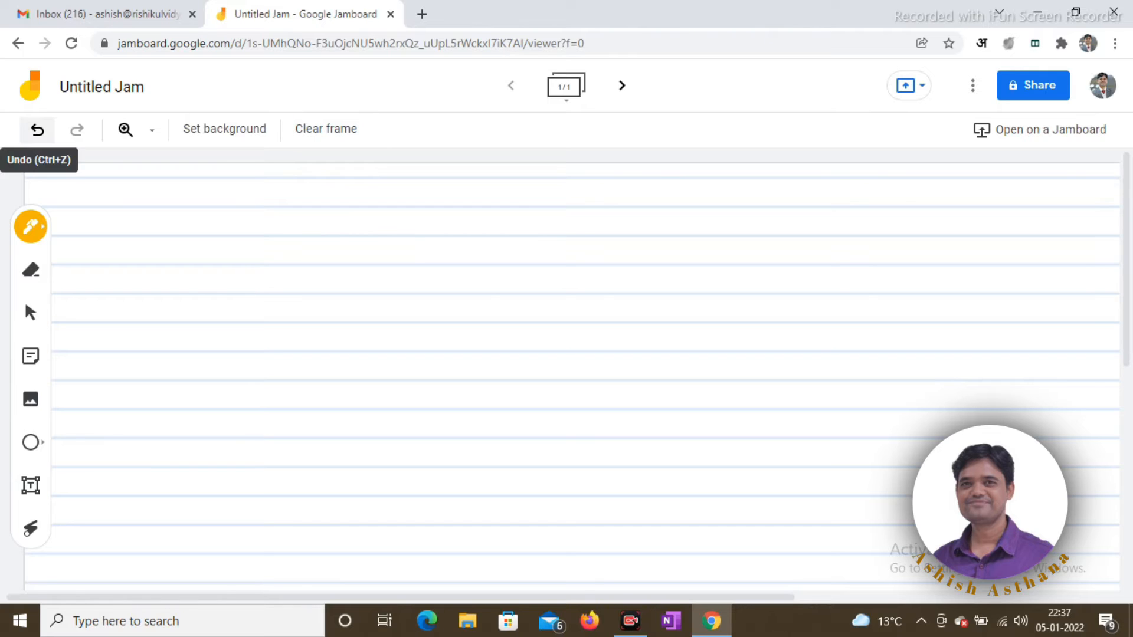
click(37, 130)
click(76, 130)
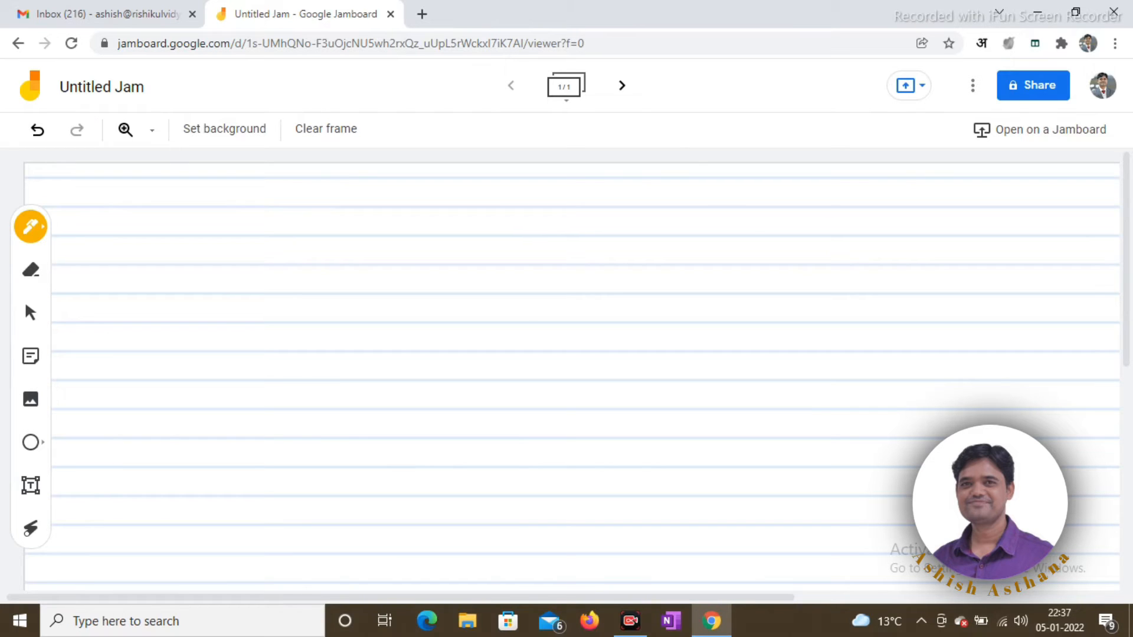
- Draw one yellow sample stroke with each drawing tool: marker, highlighter, brush and pen
click(31, 226)
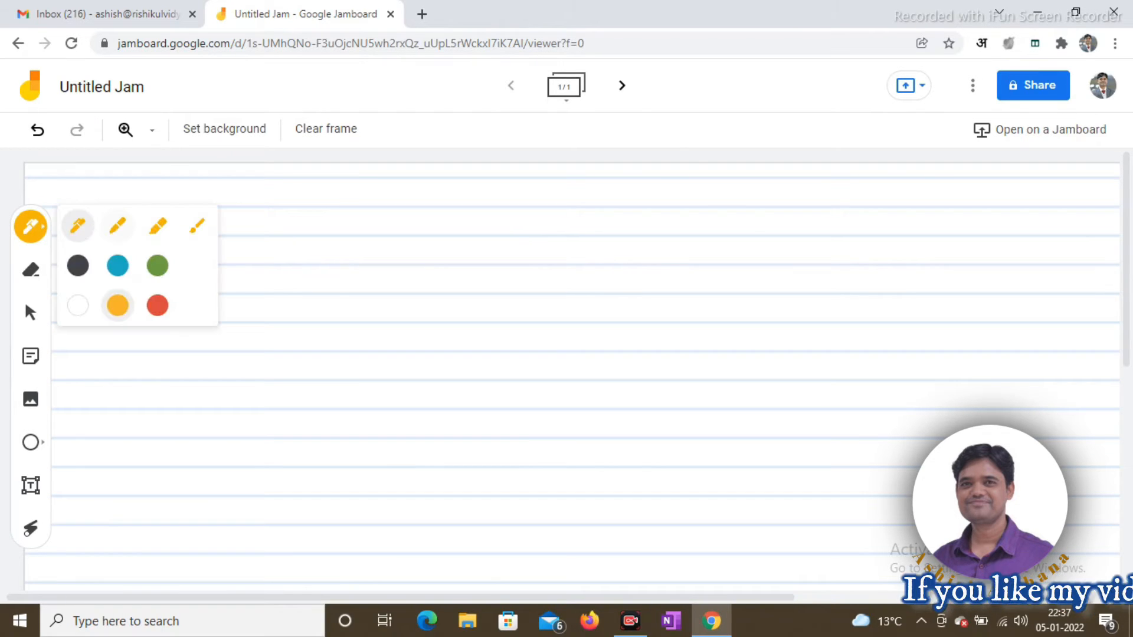
click(118, 226)
drag(237, 213, 376, 203)
click(30, 227)
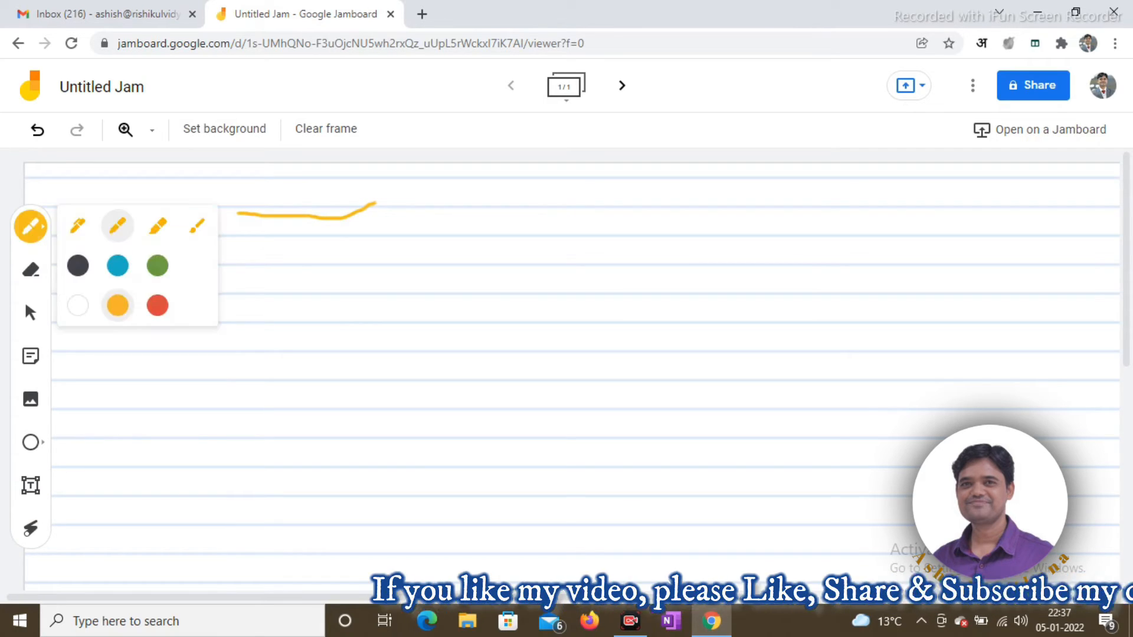
click(158, 226)
mouse_move(223, 241)
mouse_down()
mouse_move(318, 252)
mouse_move(409, 225)
mouse_up()
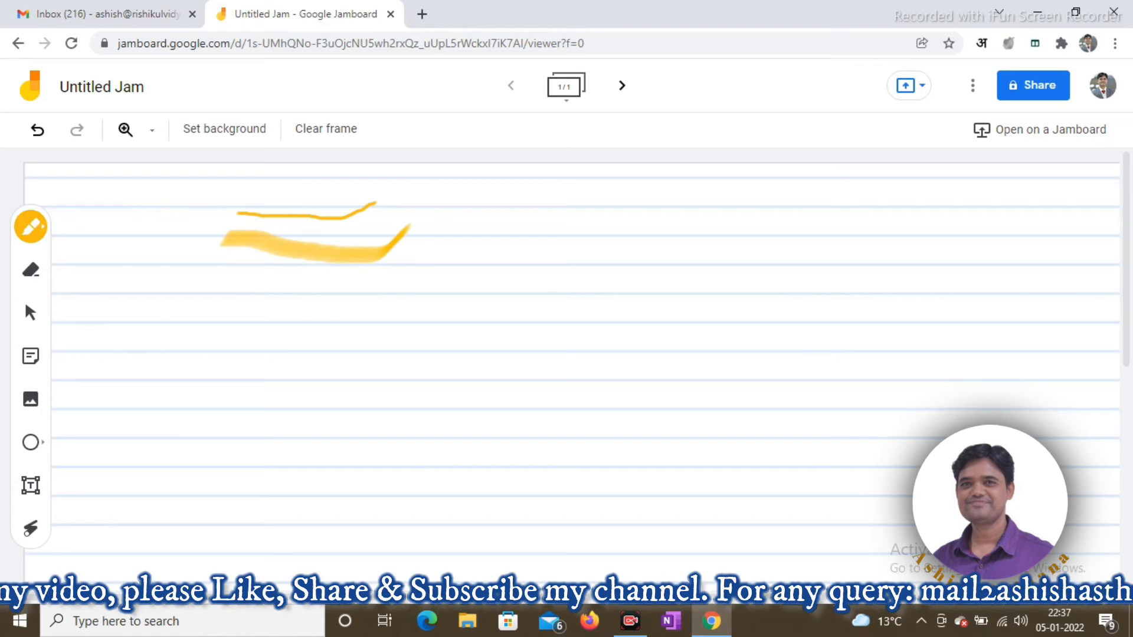
click(31, 227)
click(197, 225)
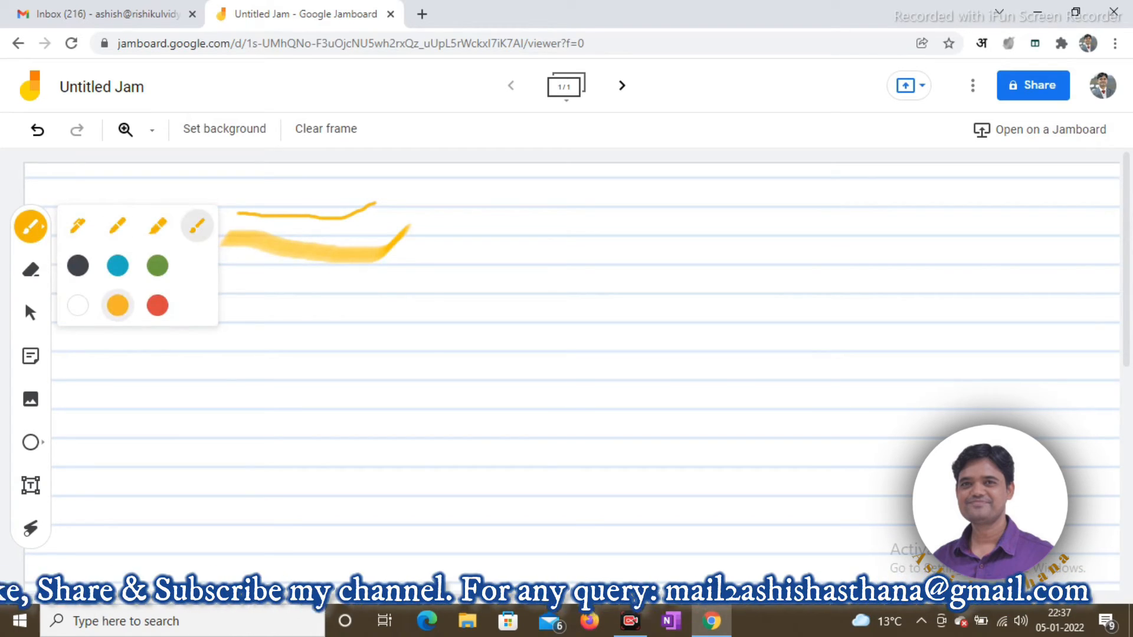
mouse_move(233, 291)
mouse_down()
mouse_move(320, 303)
mouse_move(385, 272)
mouse_up()
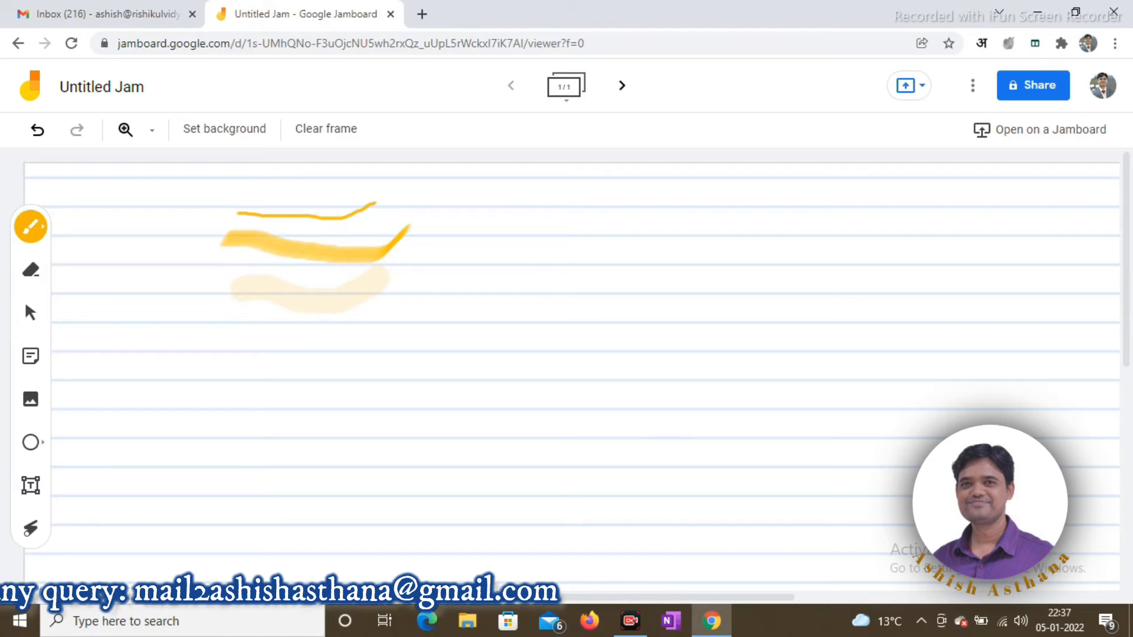
click(31, 227)
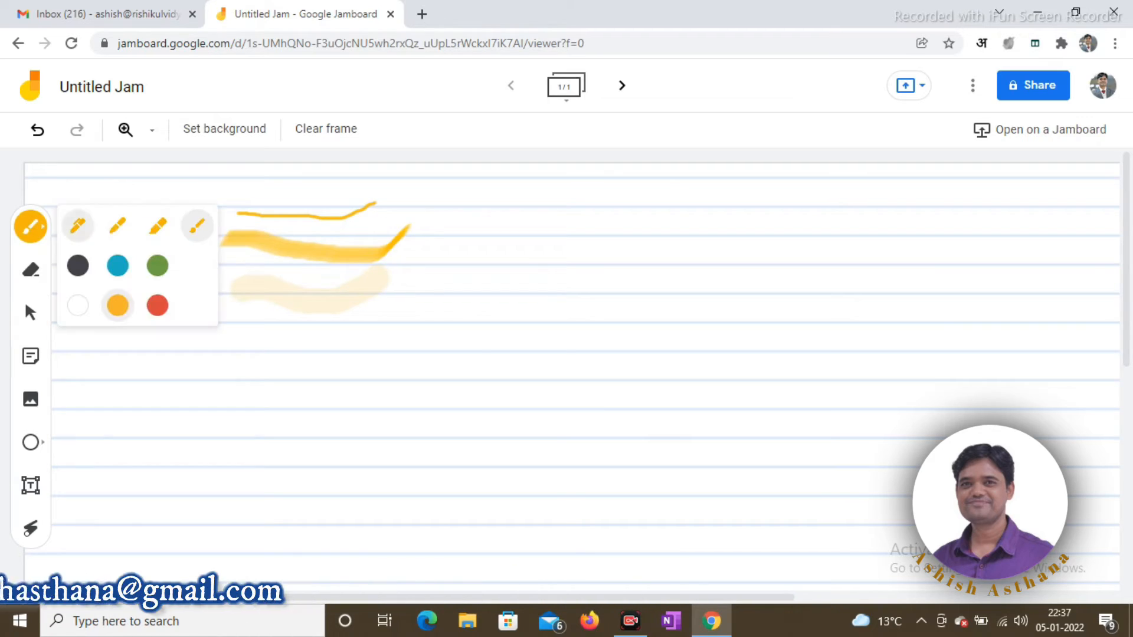
click(77, 225)
drag(227, 192, 345, 185)
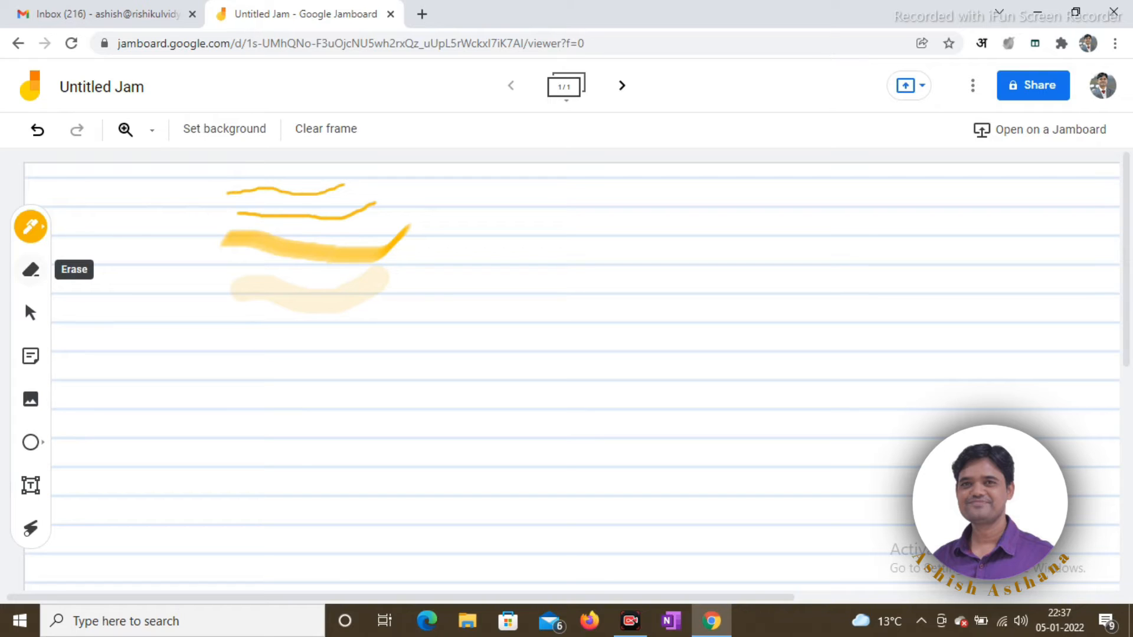
- Rub out the yellow sample strokes with the eraser and clear the remaining traces from the frame
click(31, 270)
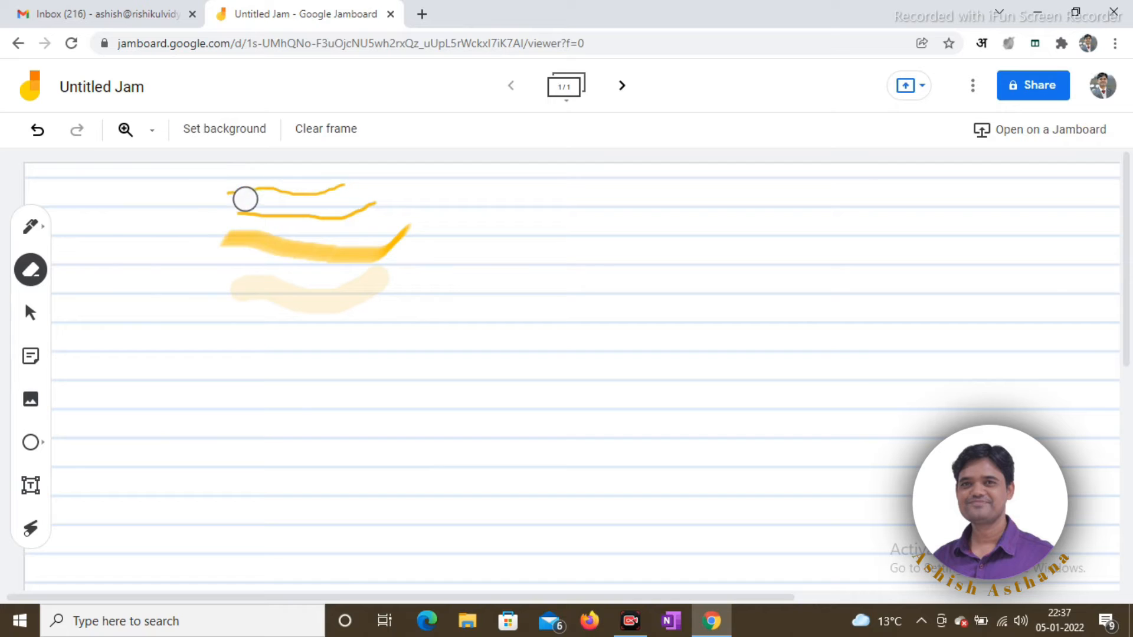
mouse_move(225, 192)
mouse_down()
mouse_move(367, 189)
mouse_move(256, 209)
mouse_move(388, 202)
mouse_move(407, 233)
mouse_move(314, 255)
mouse_move(179, 236)
mouse_move(301, 288)
mouse_move(402, 263)
mouse_move(300, 242)
mouse_move(260, 220)
mouse_up()
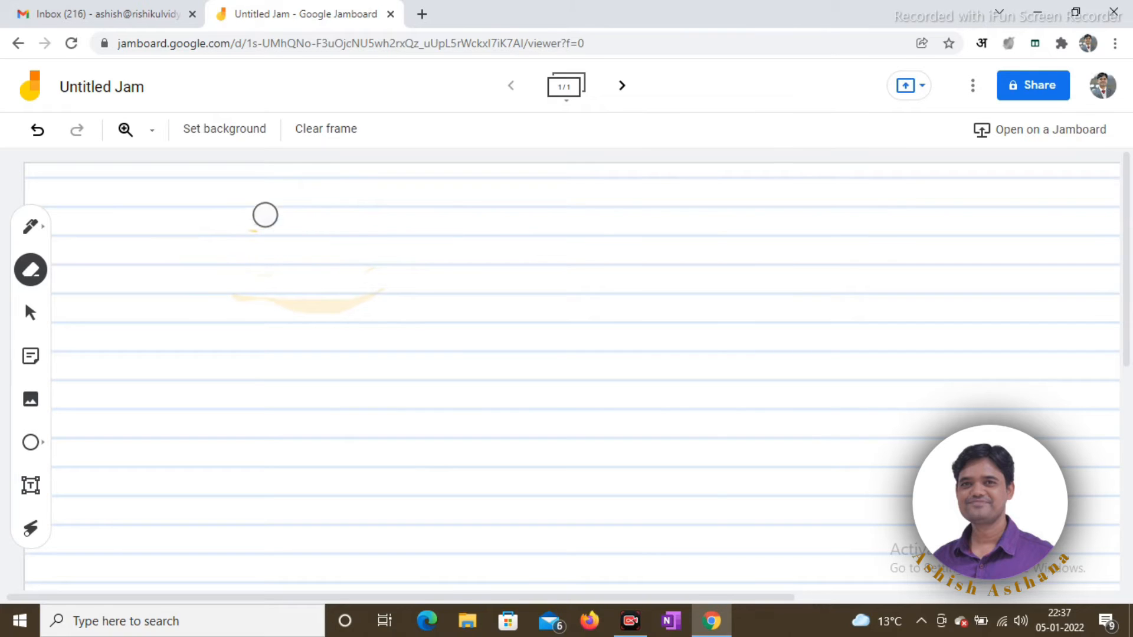
click(327, 128)
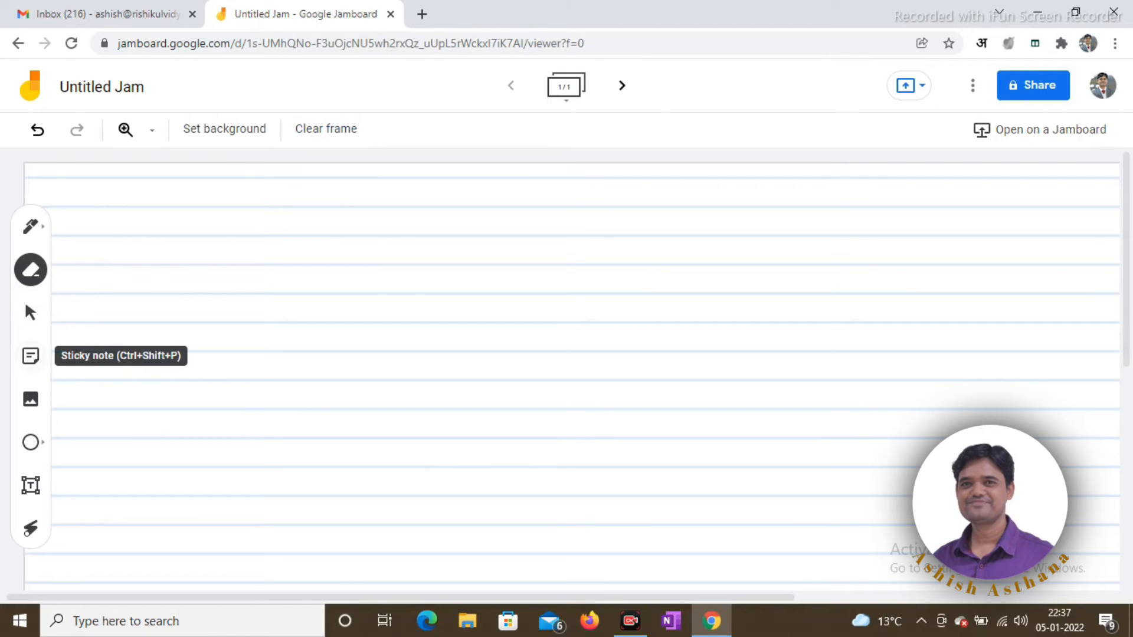
- Add a sticky note reading "What is JamBoard?", trying the available colours and saving it in orange
click(31, 356)
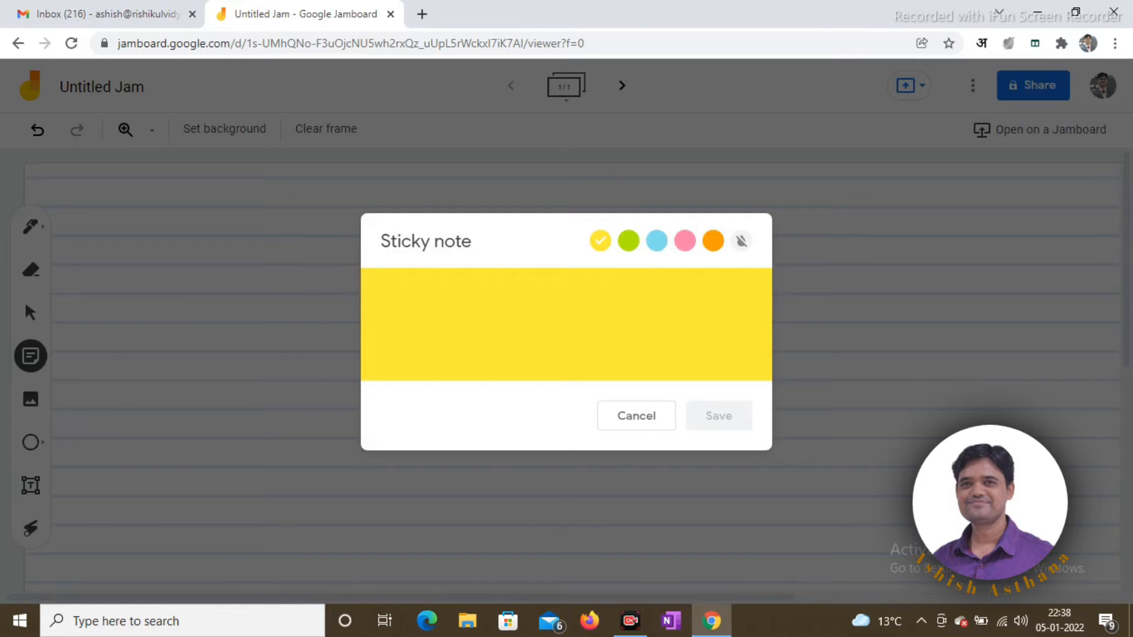
text(W)
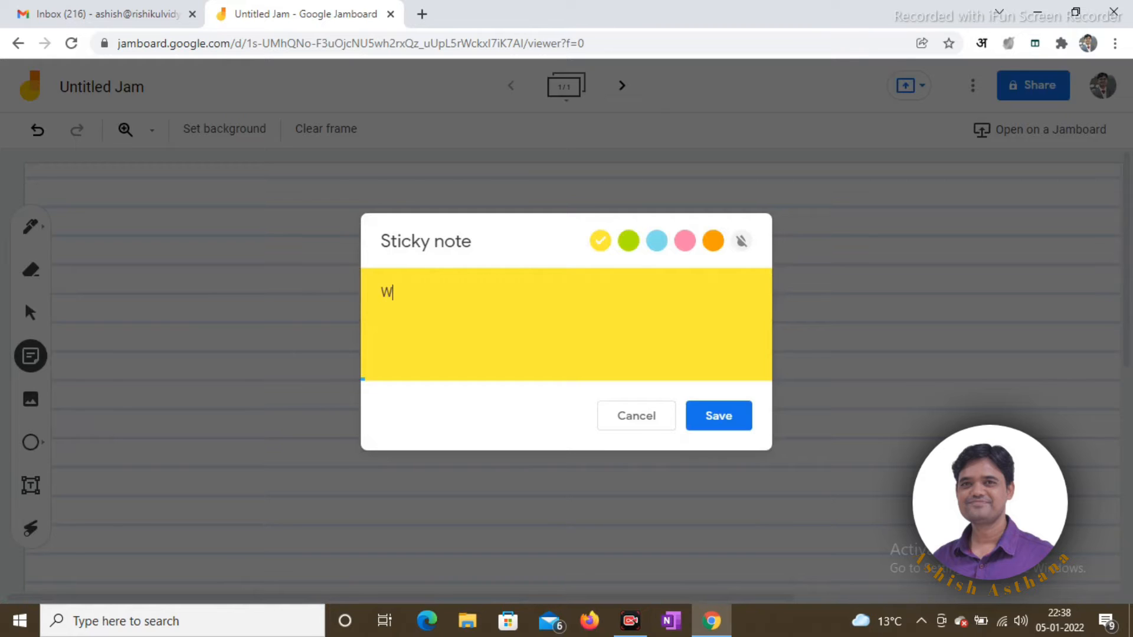
text(hat is JamBoard)
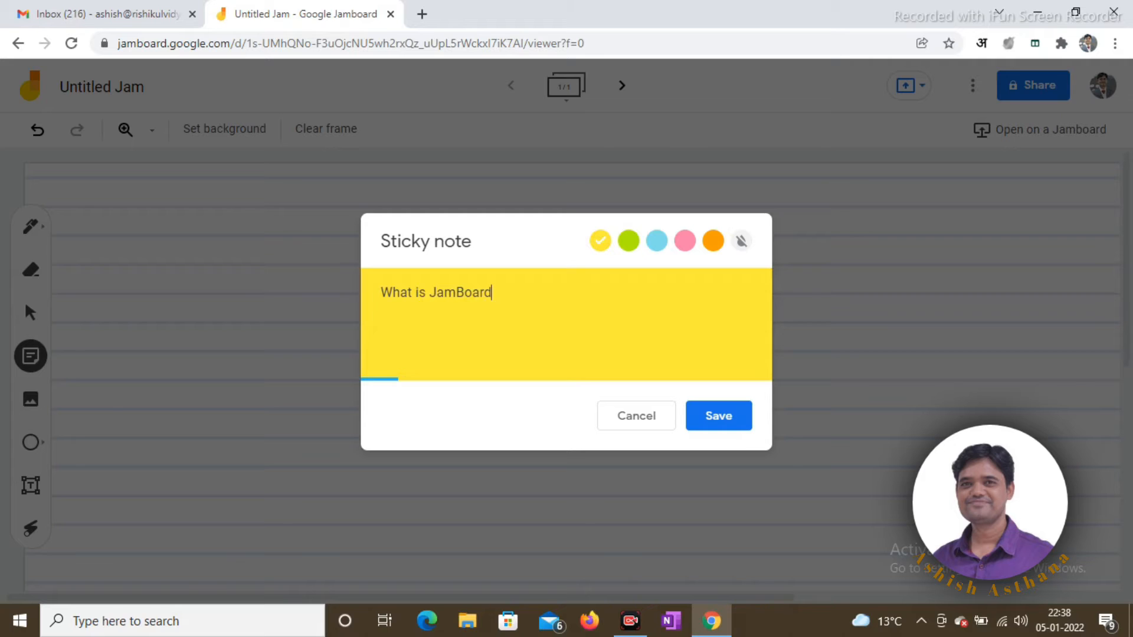
text(?)
click(628, 240)
click(657, 241)
click(685, 240)
click(713, 241)
click(741, 240)
click(713, 241)
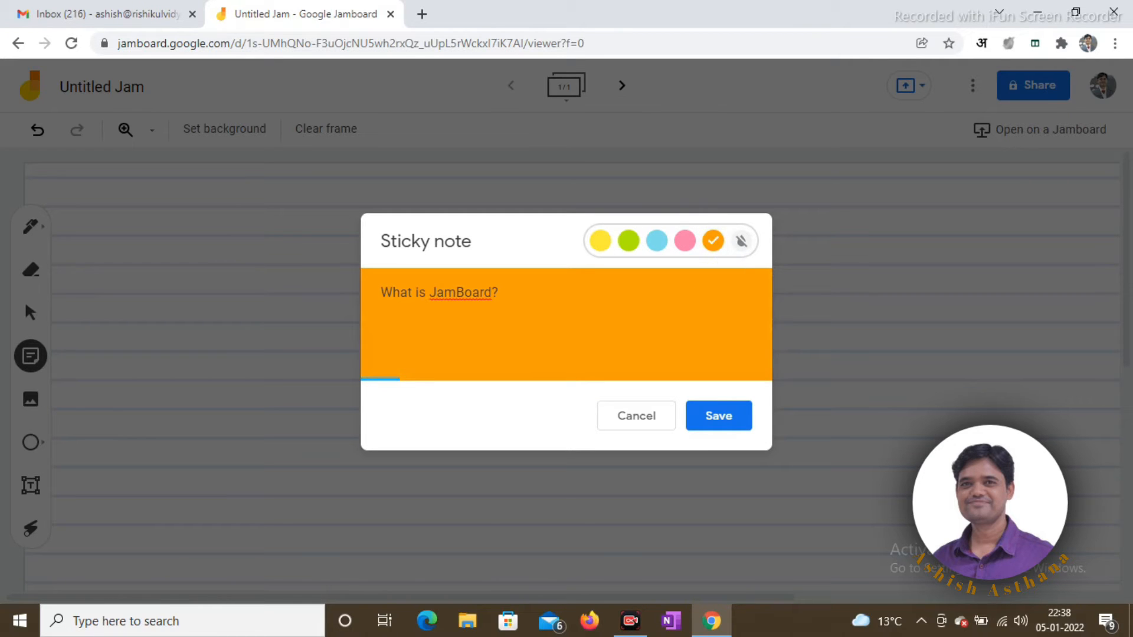
click(719, 416)
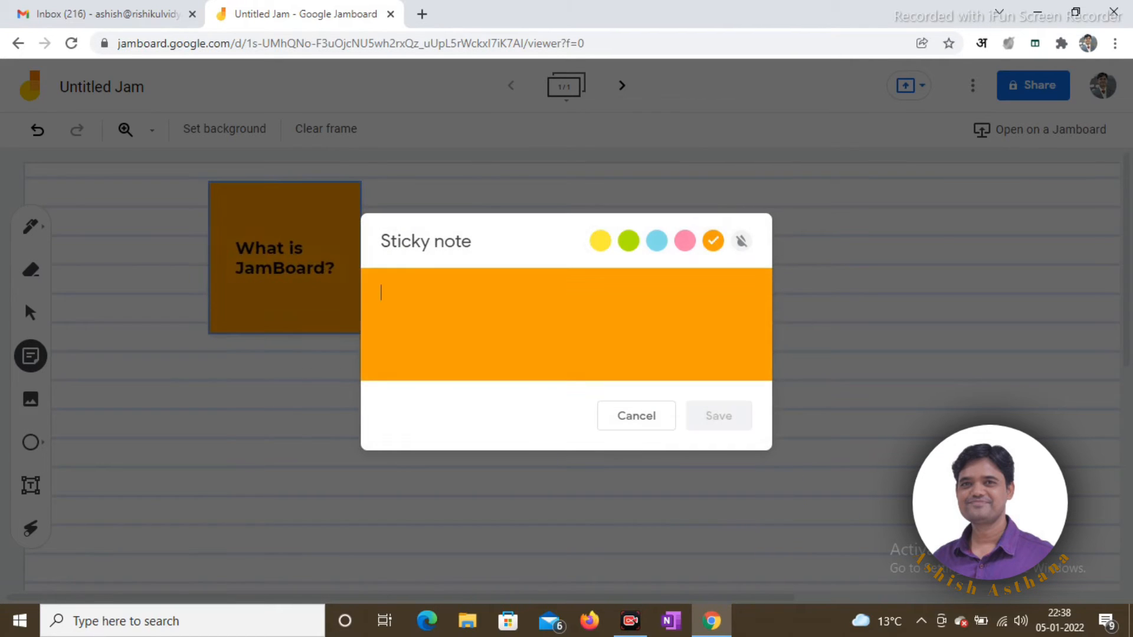
click(636, 416)
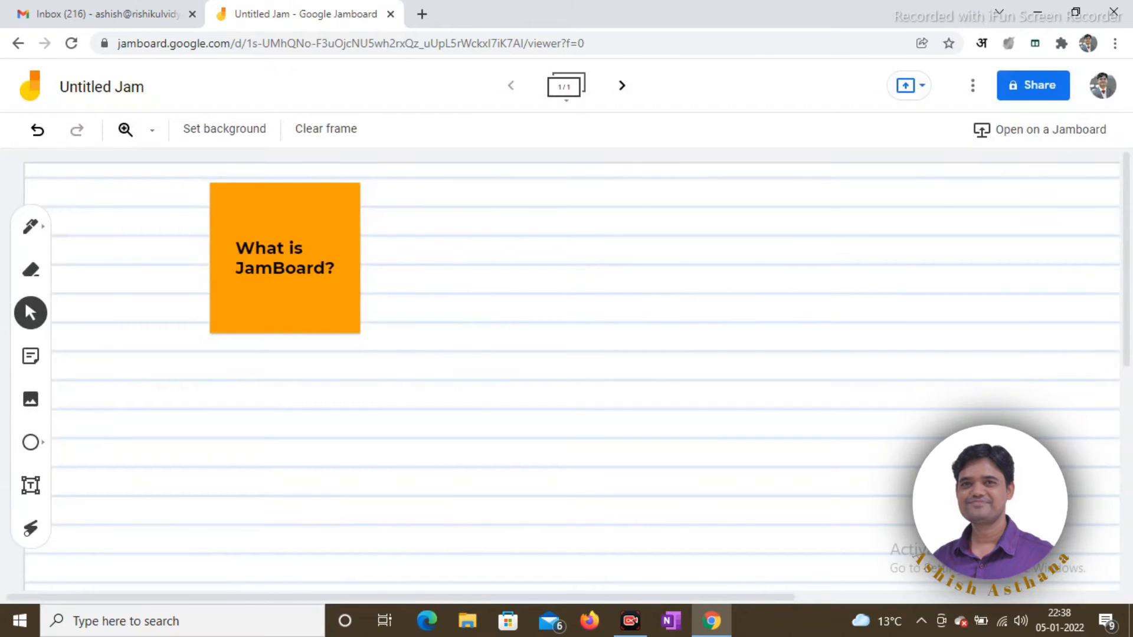
- Move the orange sticky note toward the frame's upper-left area and tilt it counterclockwise
click(284, 258)
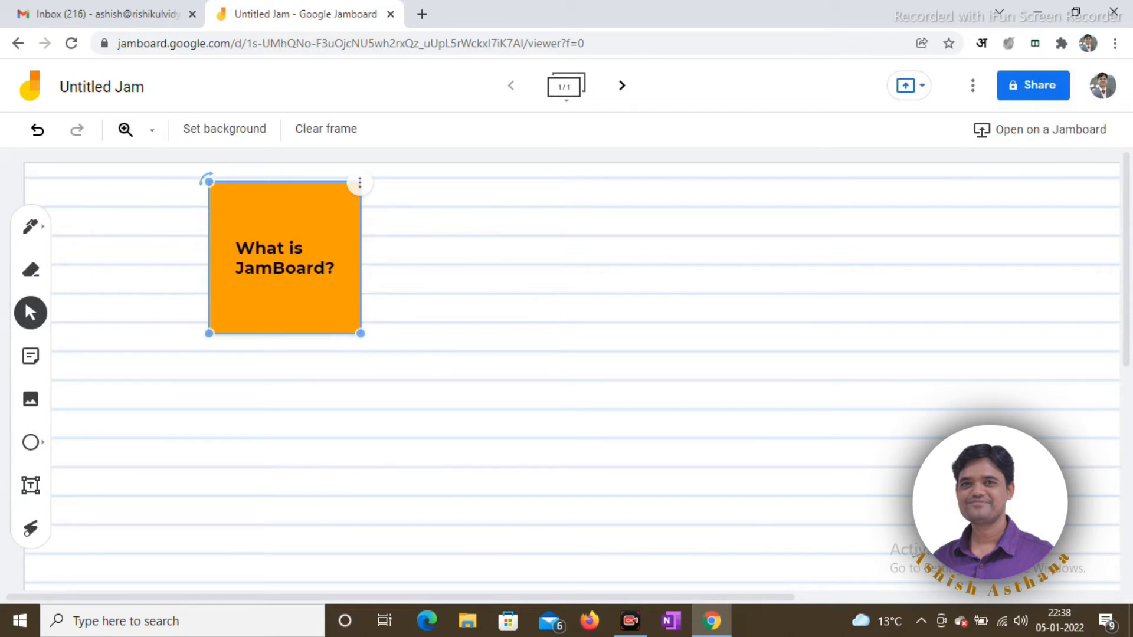
drag(285, 258, 213, 285)
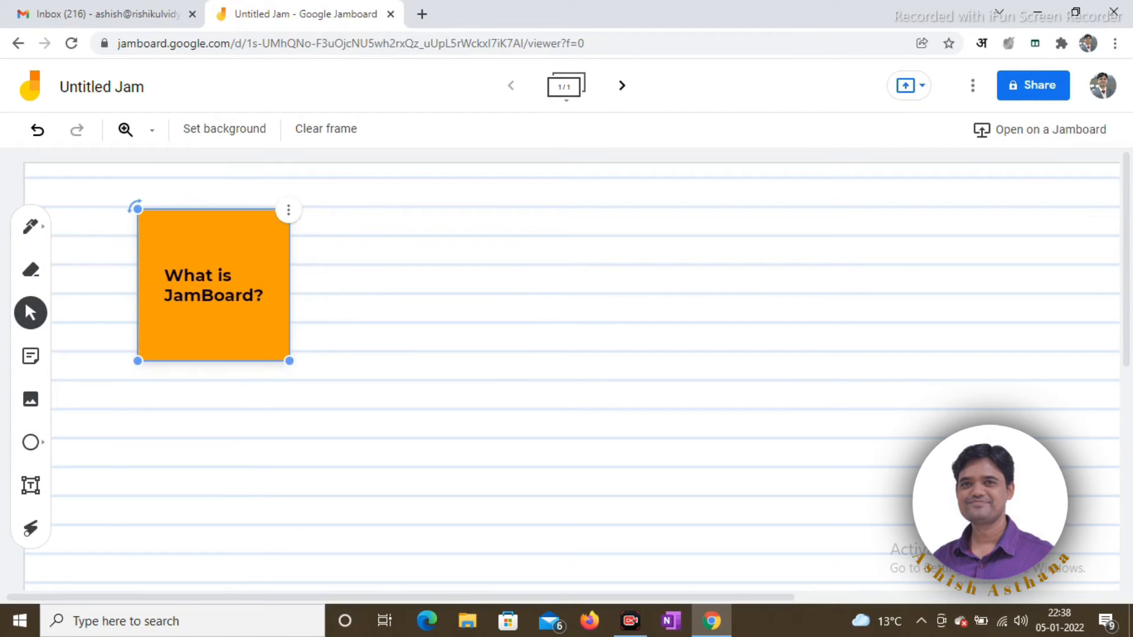
mouse_move(289, 361)
mouse_down()
mouse_move(210, 281)
mouse_move(311, 384)
mouse_move(275, 346)
mouse_move(291, 362)
mouse_up()
mouse_move(215, 285)
mouse_down()
mouse_move(310, 332)
mouse_move(668, 296)
mouse_move(560, 317)
mouse_move(385, 287)
mouse_move(763, 290)
mouse_move(227, 281)
mouse_up()
drag(149, 204, 124, 239)
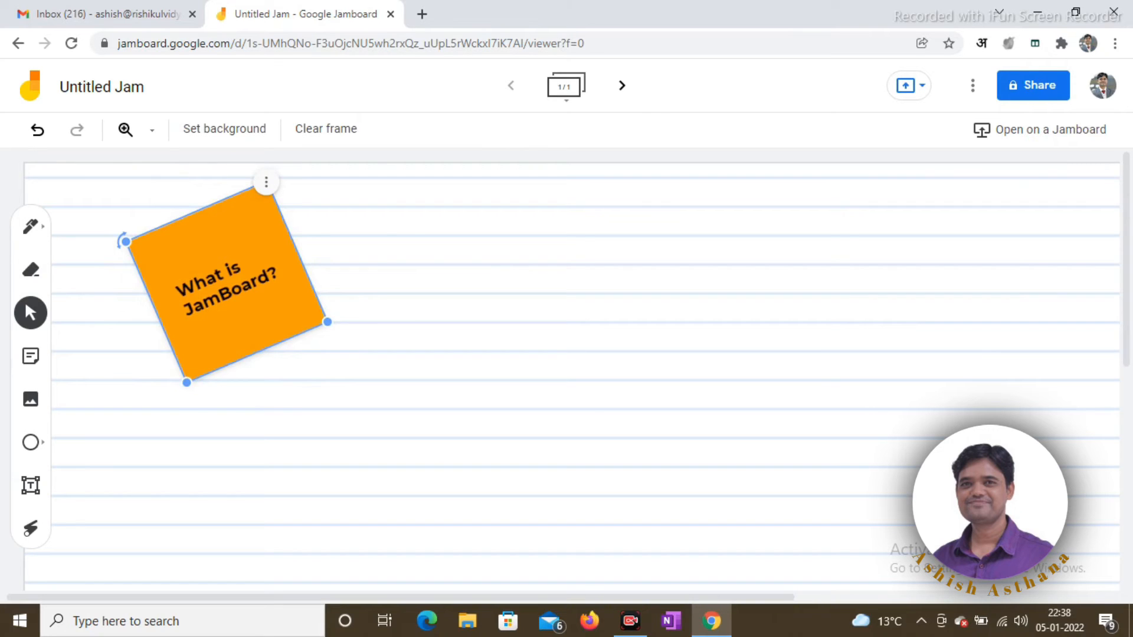
- Correct the orange sticky note's text to read "What is Jamboard?" and save it
click(266, 182)
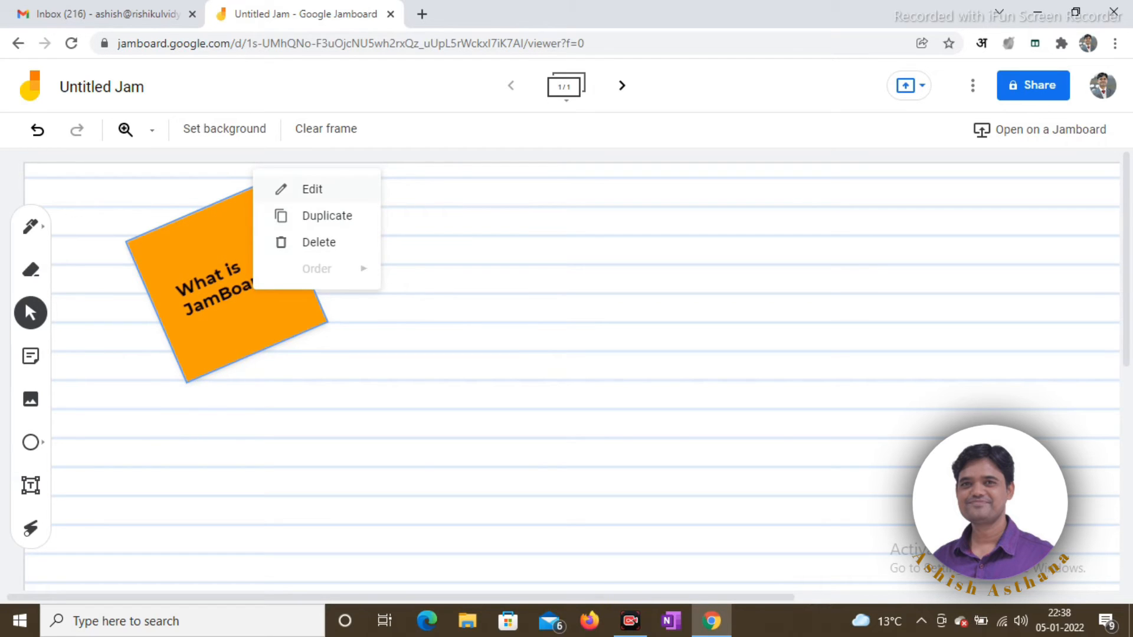
click(312, 189)
click(456, 293)
key(Delete)
text(b)
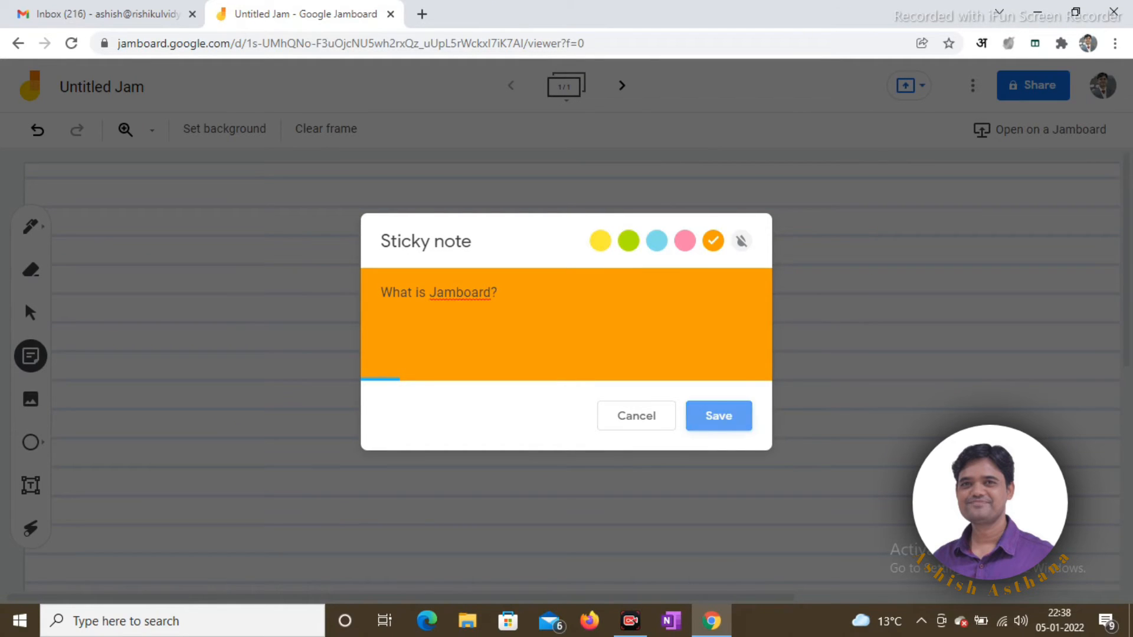
click(718, 416)
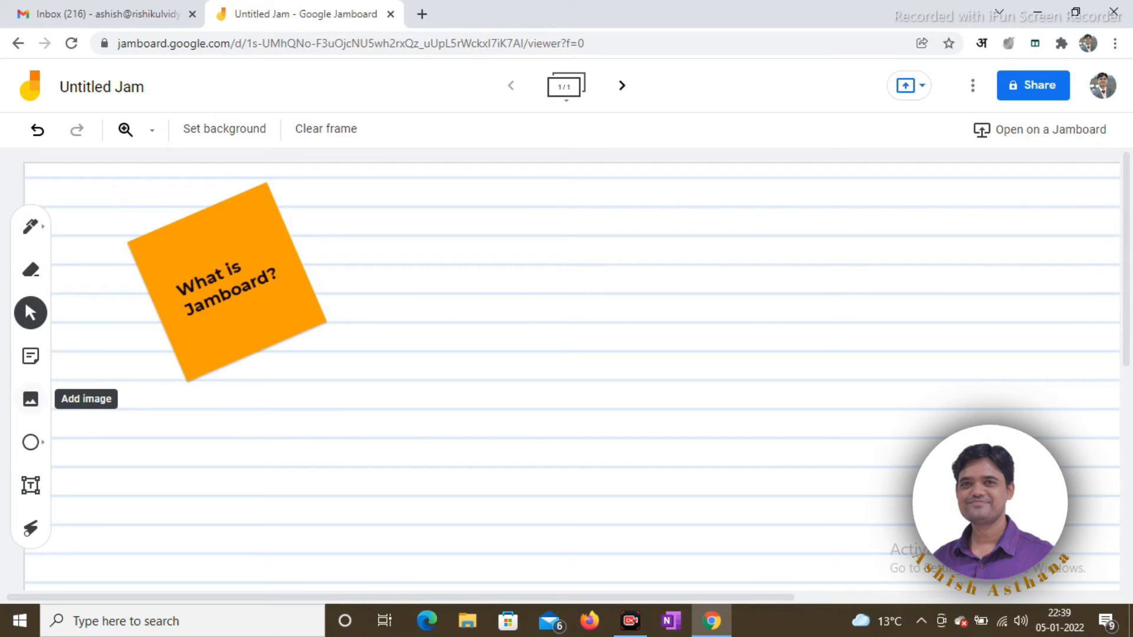
- Upload the computer-monitor logo image from the local files onto the frame
click(30, 400)
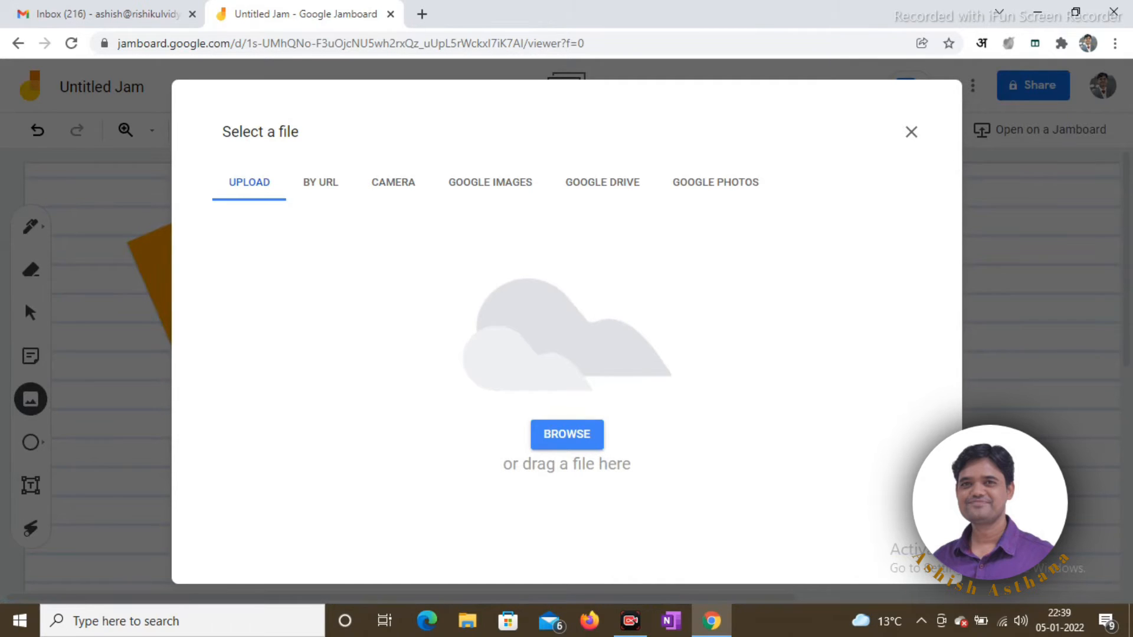
click(567, 434)
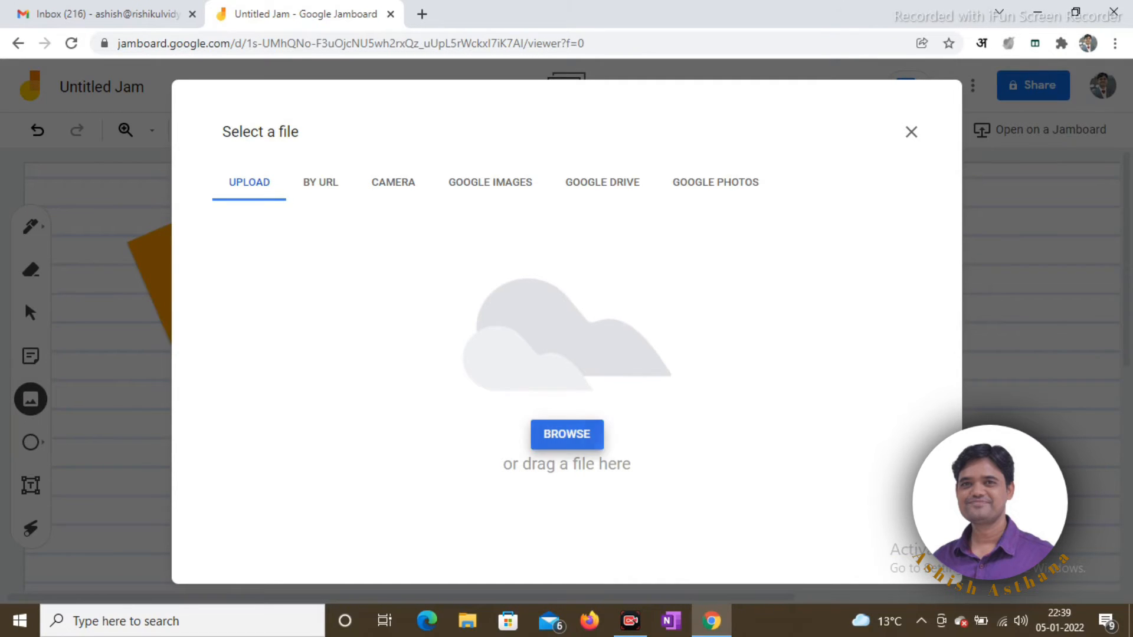
scroll(345, 206, down, 10)
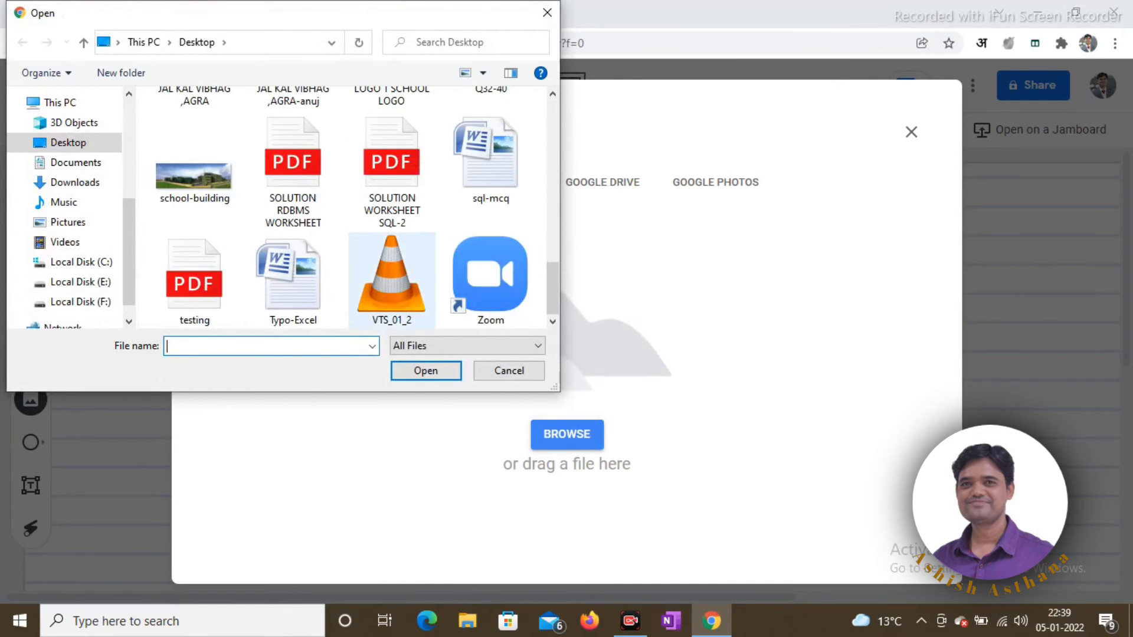
scroll(392, 254, up, 10)
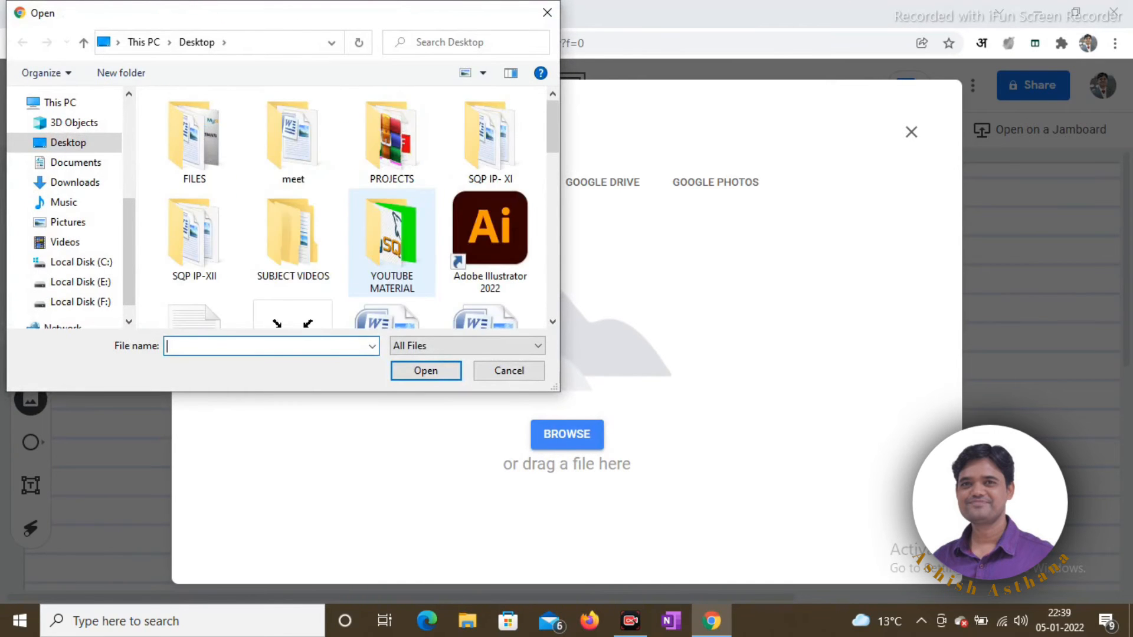
scroll(391, 254, down, 2)
double_click(392, 254)
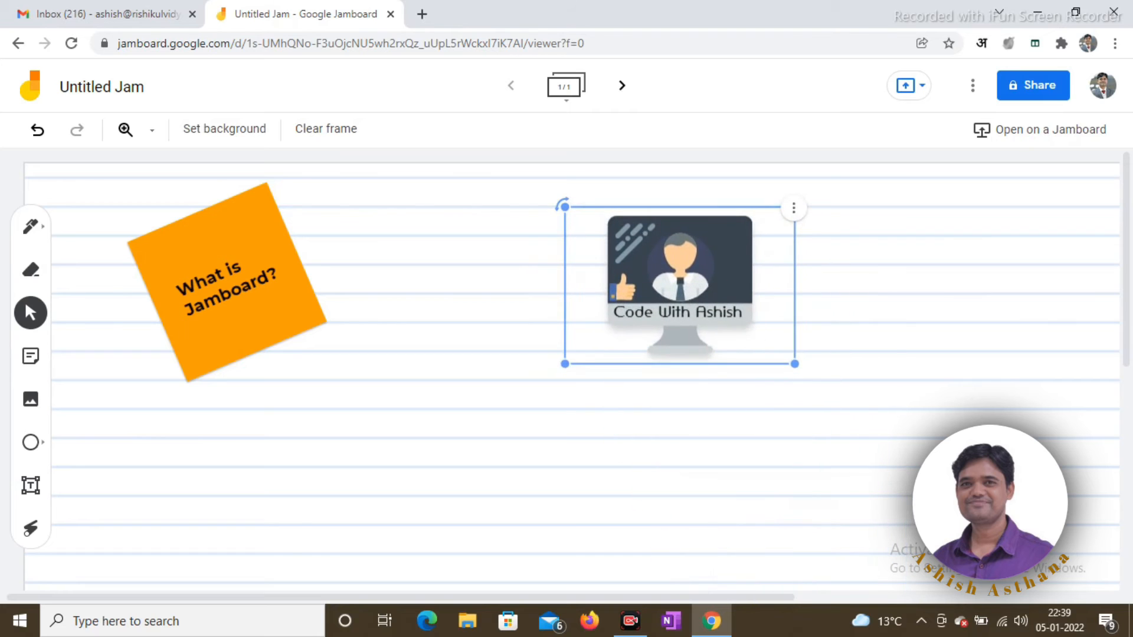
- Scale down the monitor image slightly and tilt it a few degrees clockwise
drag(795, 364, 756, 337)
mouse_move(564, 207)
mouse_down()
mouse_move(546, 250)
mouse_move(570, 198)
mouse_up()
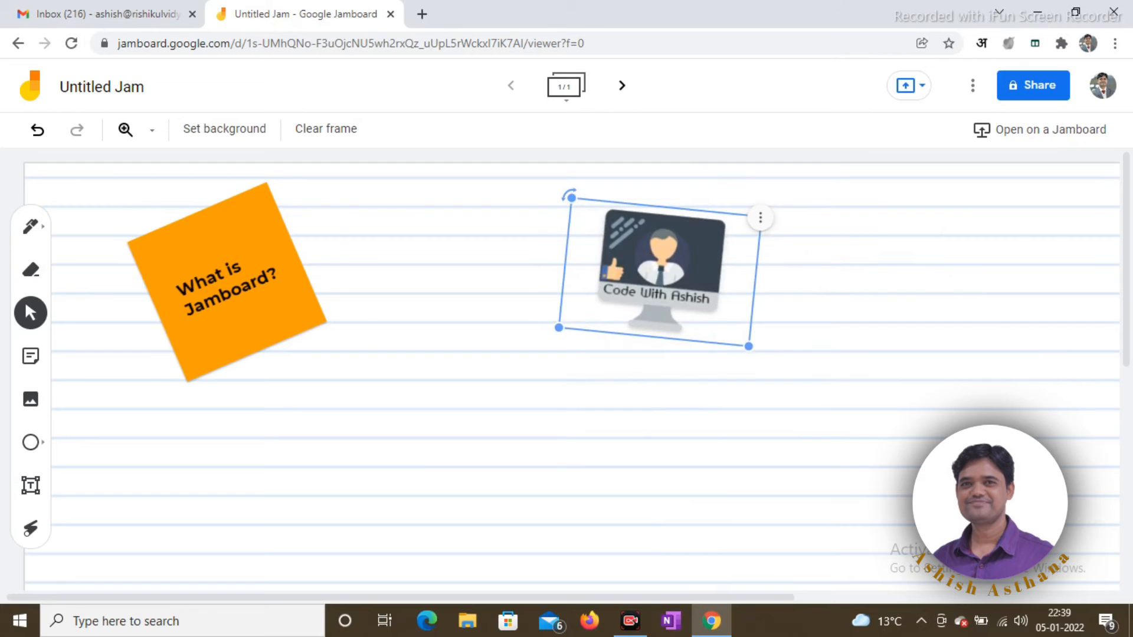
click(760, 218)
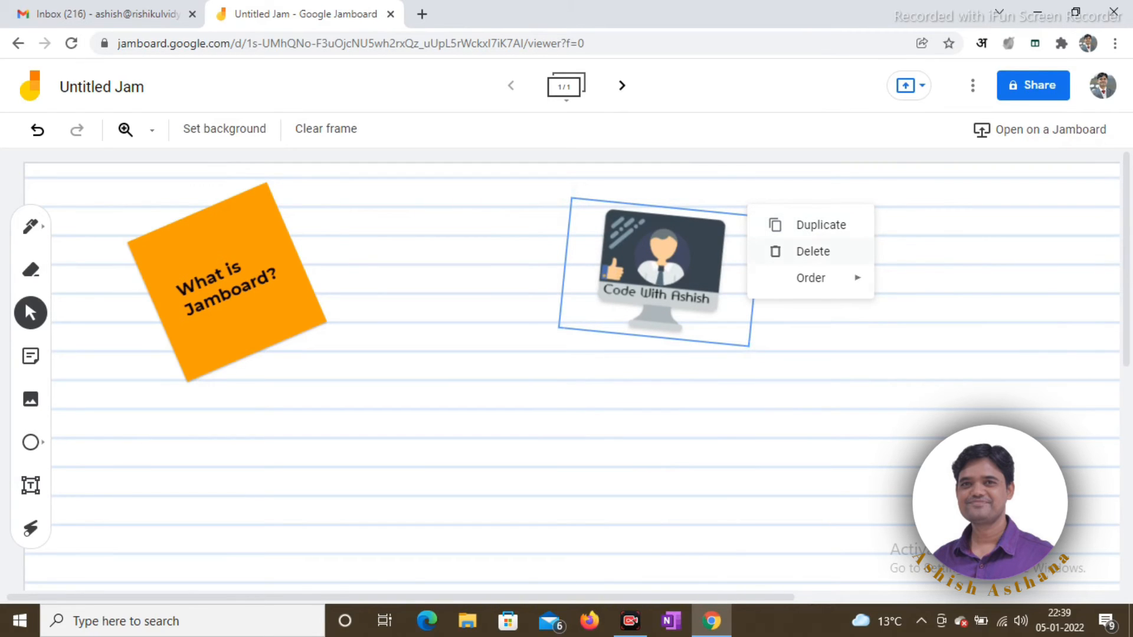
mouse_move(811, 278)
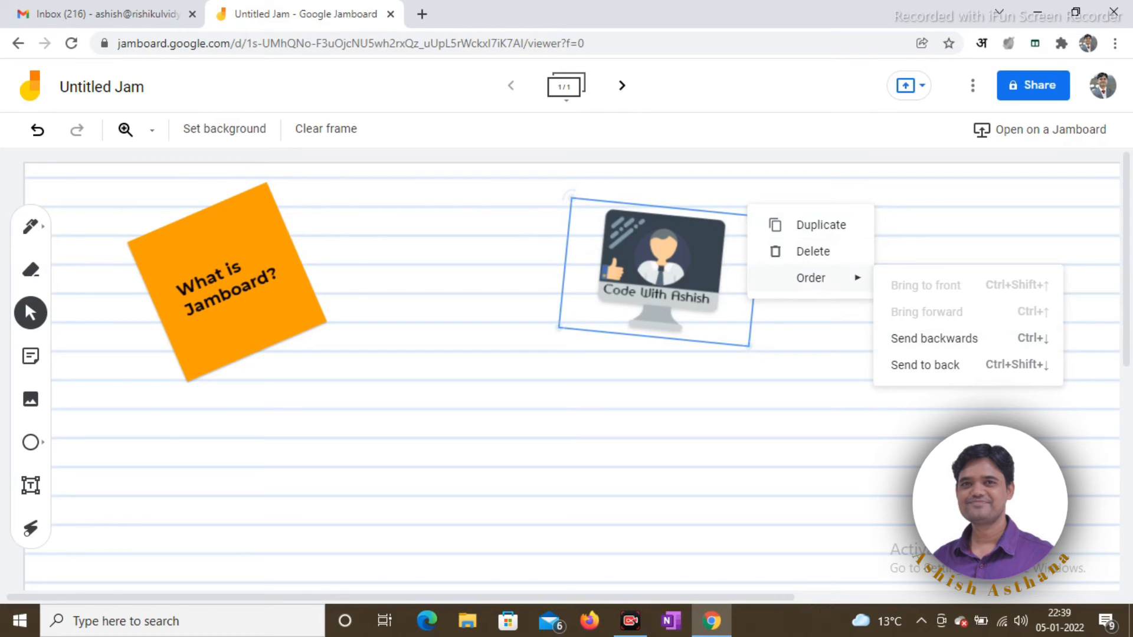
click(667, 443)
- Handwrite the letters ABC in yellow between the orange sticky note and the monitor image
click(30, 227)
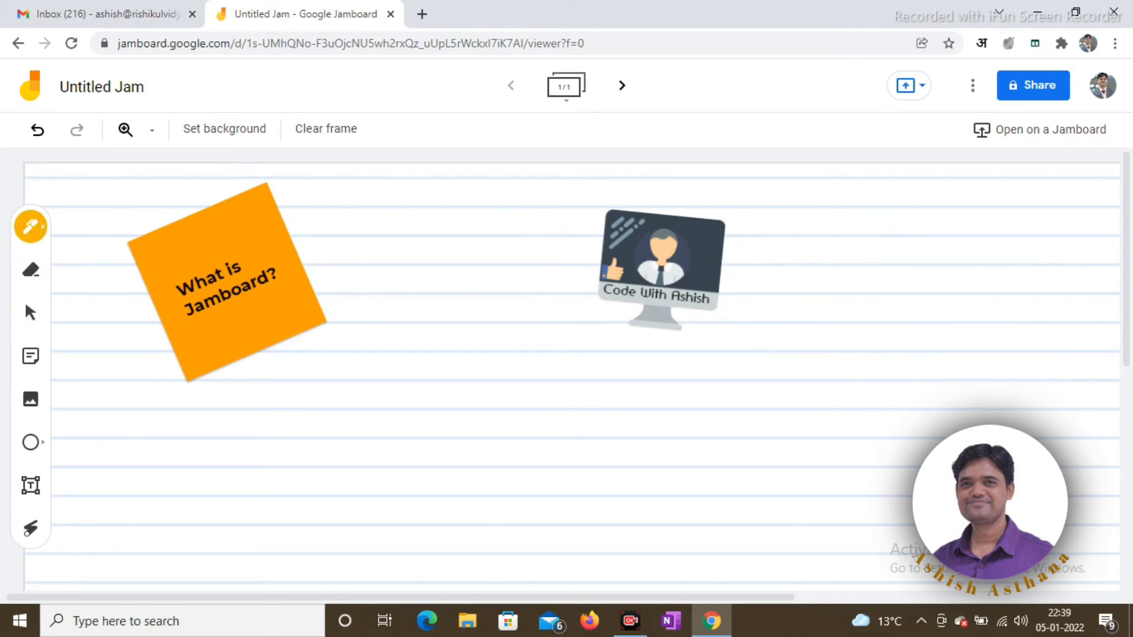
click(32, 226)
click(77, 226)
mouse_move(415, 264)
mouse_down()
mouse_move(431, 232)
mouse_move(435, 255)
mouse_move(444, 246)
mouse_move(448, 256)
mouse_move(462, 231)
mouse_move(459, 264)
mouse_move(503, 263)
mouse_up()
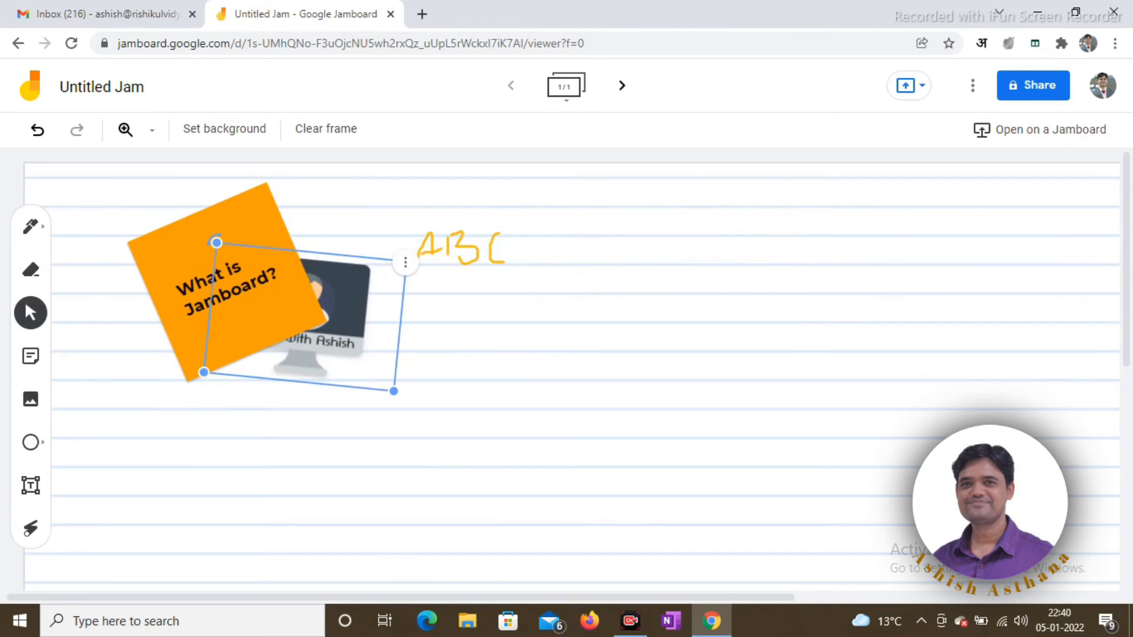
- Bring the monitor image forward so it overlaps the orange sticky note
click(406, 262)
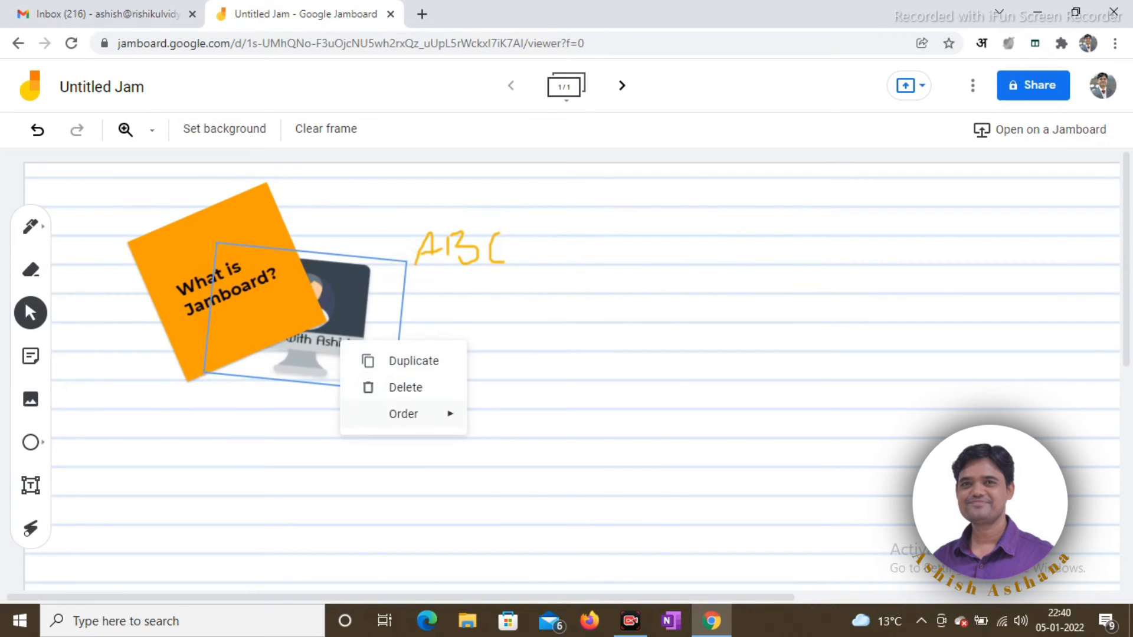
mouse_move(403, 414)
click(520, 448)
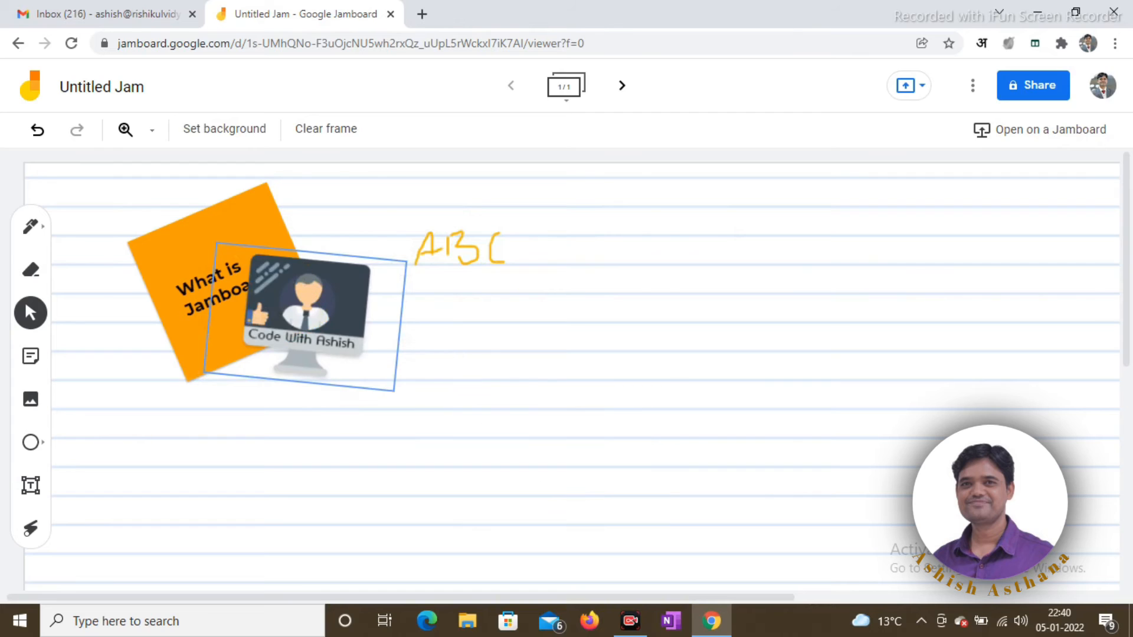
- Send the monitor image to the back and move it clear of the note, well to the right of the handwritten letters
click(307, 313)
click(406, 262)
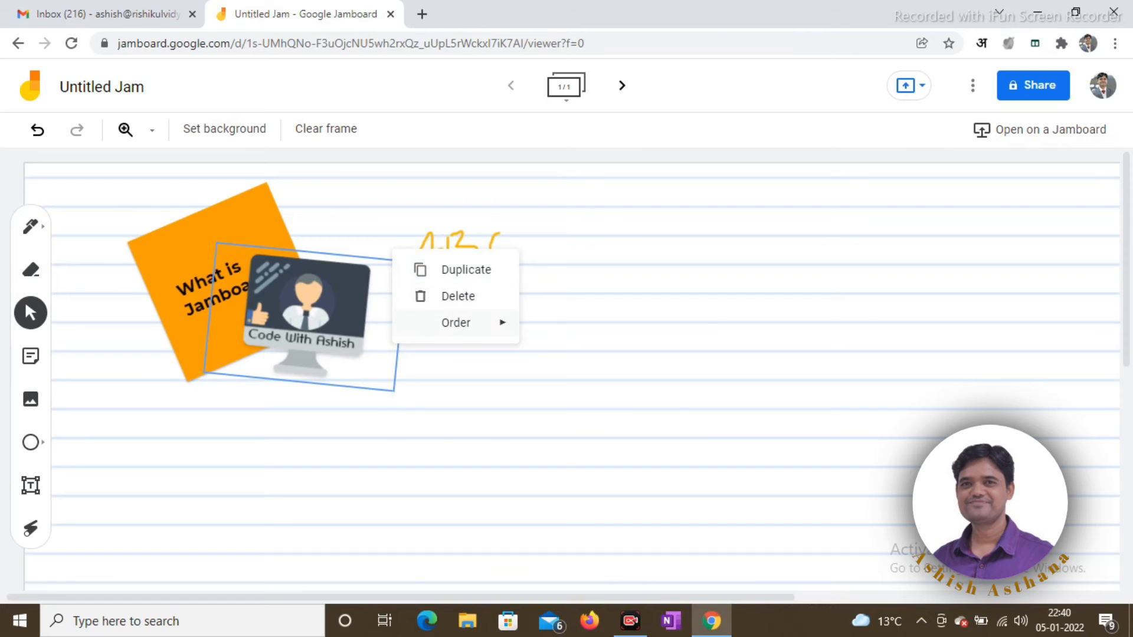
mouse_move(455, 323)
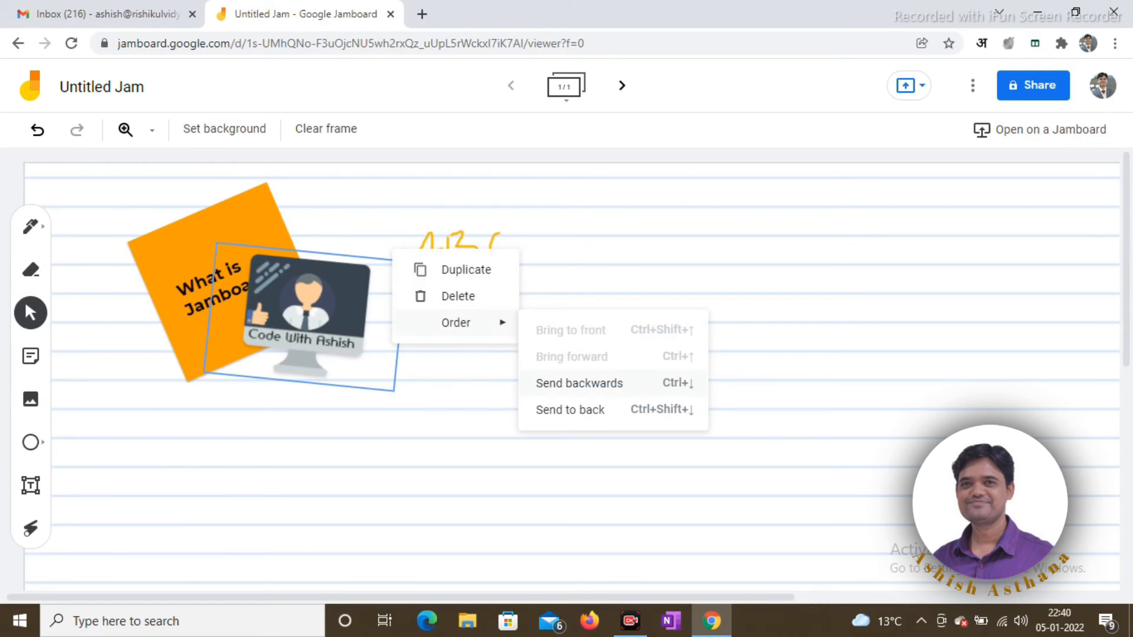
click(571, 410)
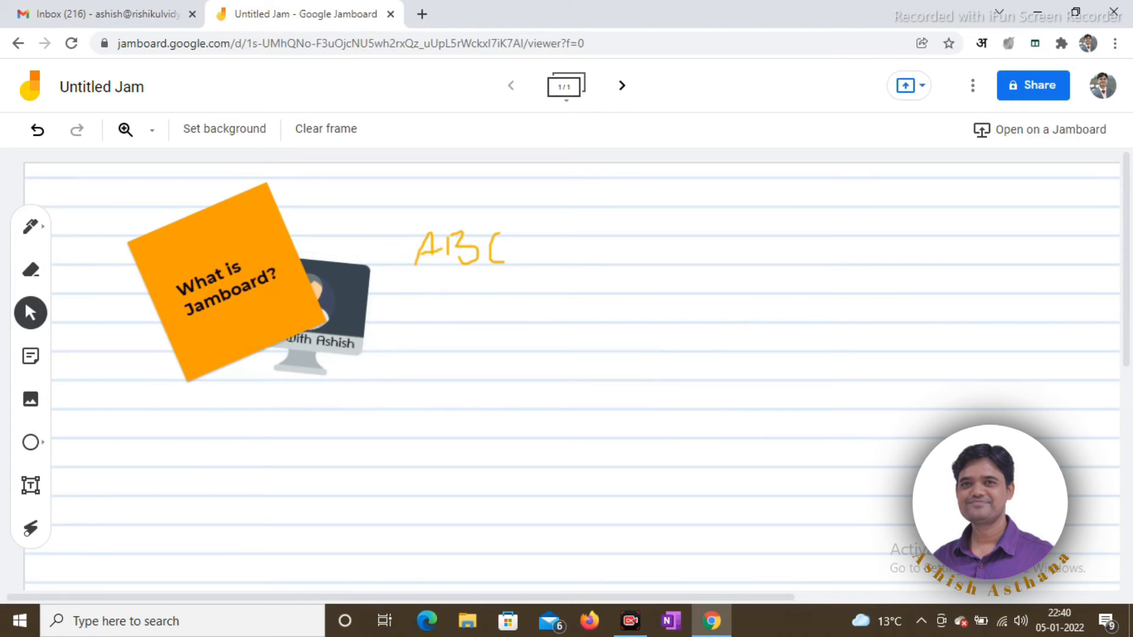
drag(345, 284, 838, 239)
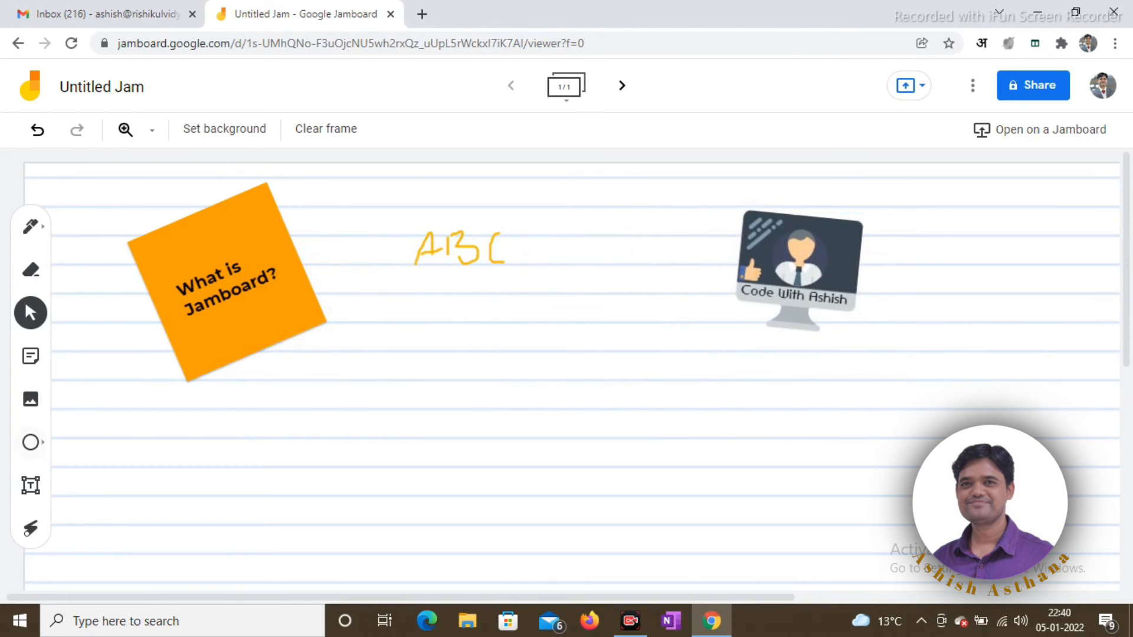
- Draw a circle shape below the orange sticky note
click(30, 442)
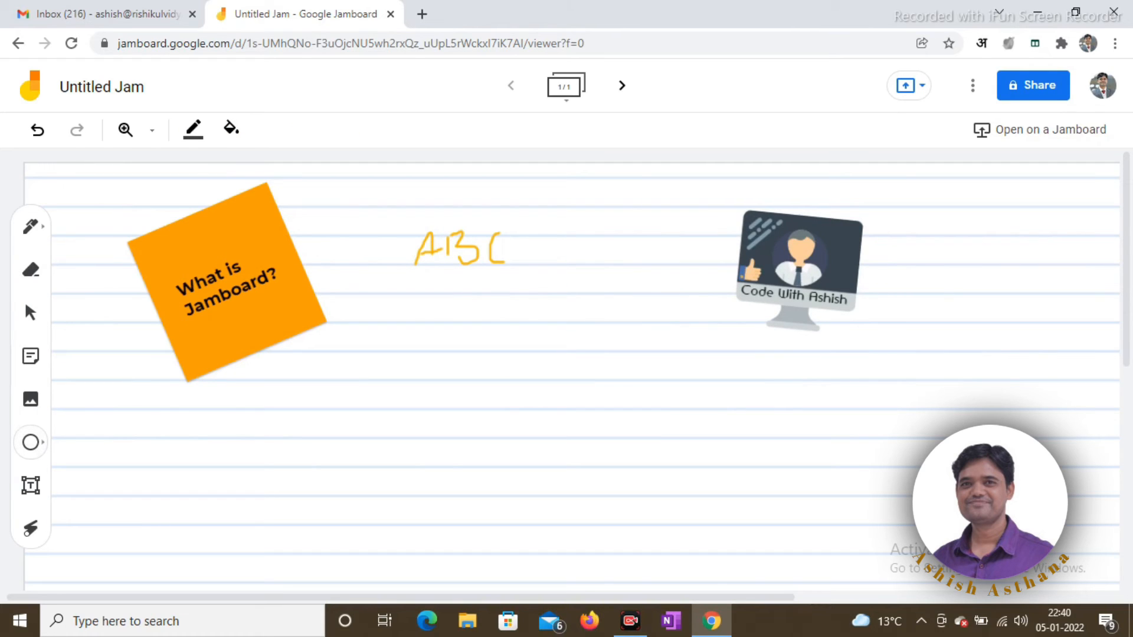
drag(195, 410, 335, 555)
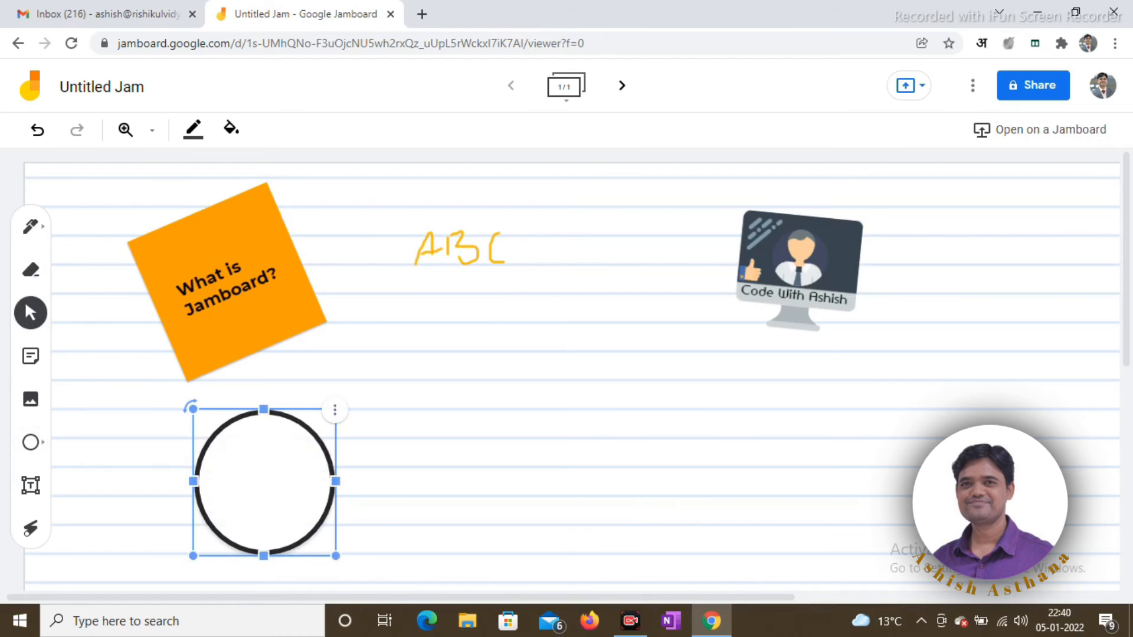
click(335, 410)
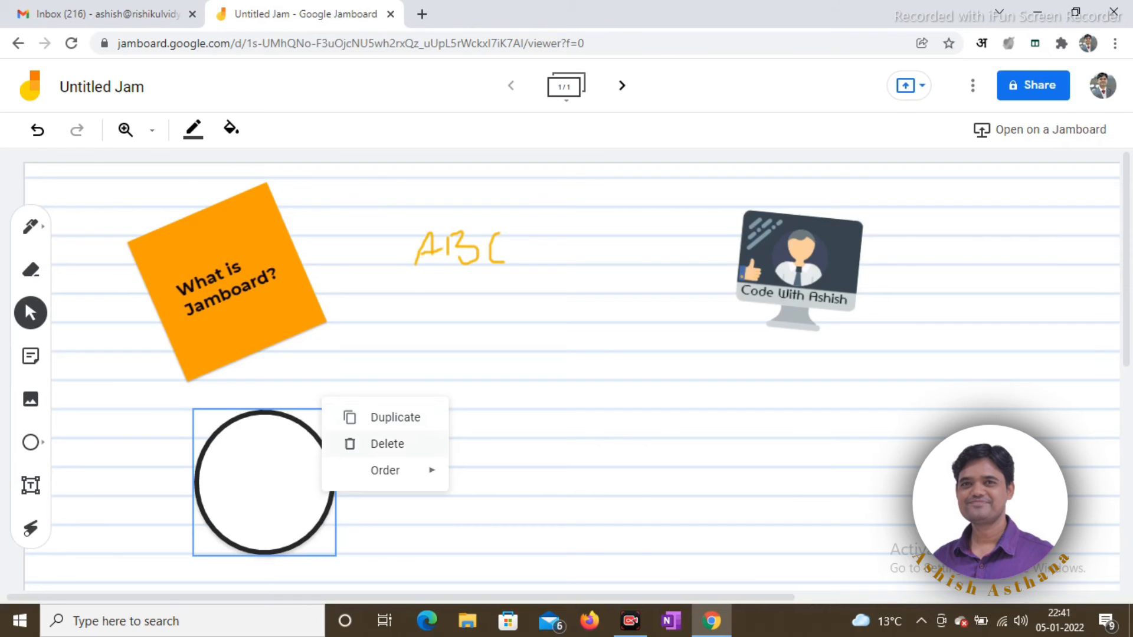
mouse_move(402, 471)
click(501, 472)
- Give the circle a red border and a light red fill
click(265, 484)
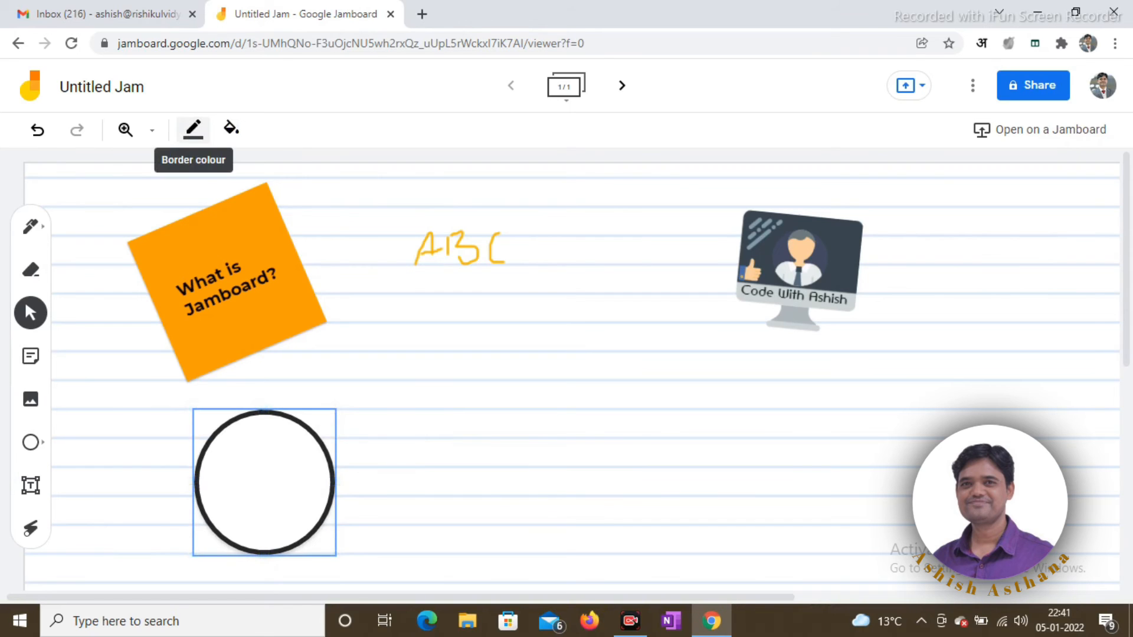
click(193, 129)
click(235, 206)
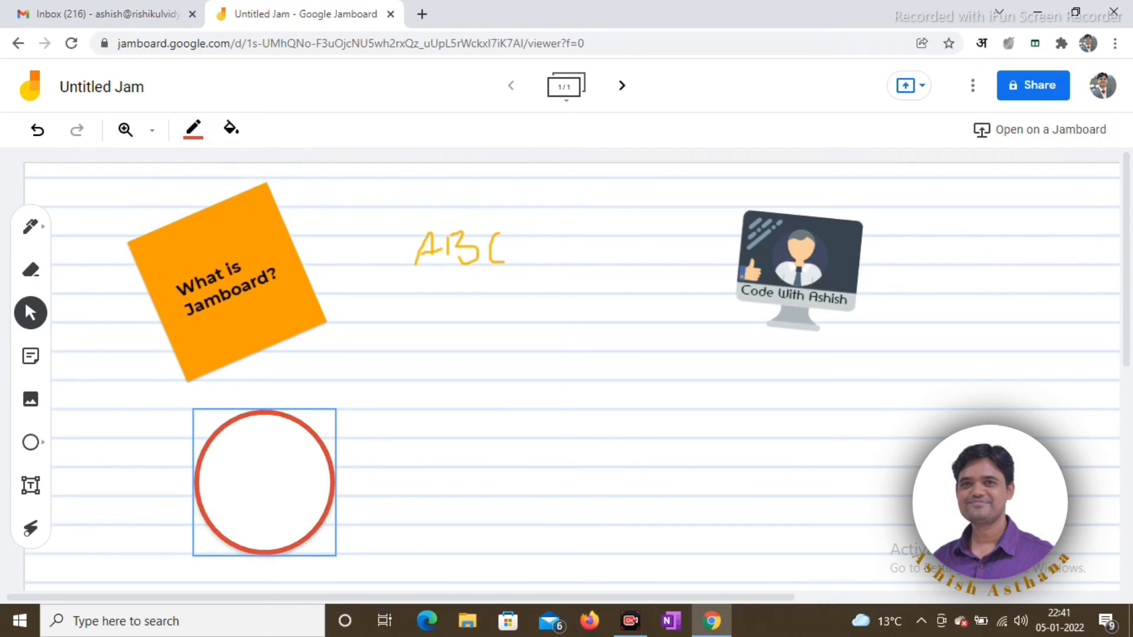
click(231, 129)
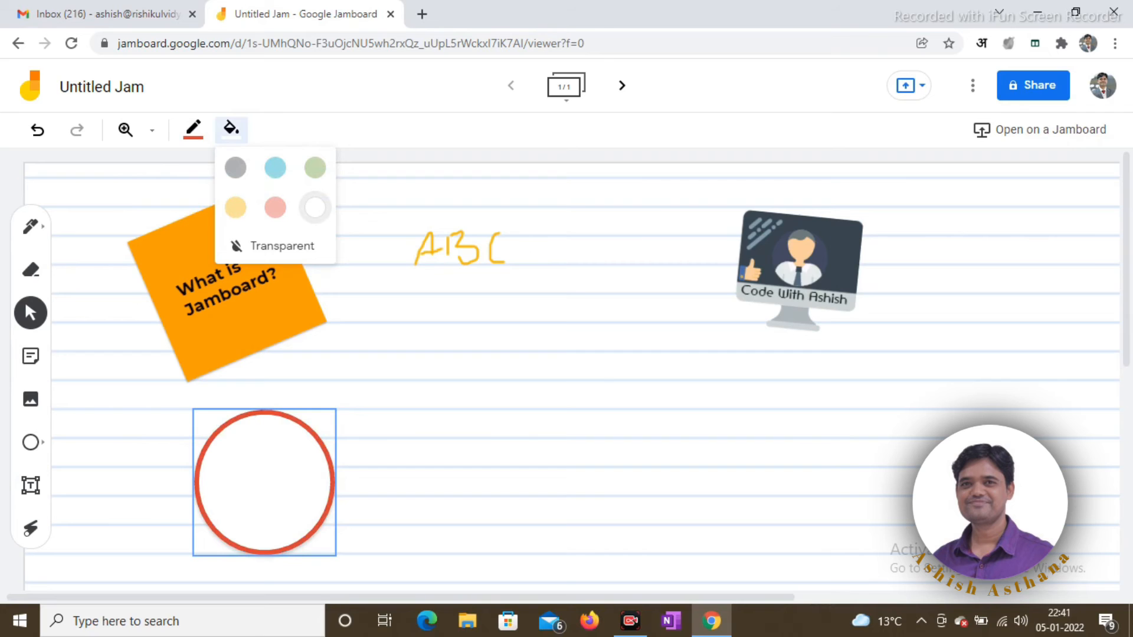
click(275, 207)
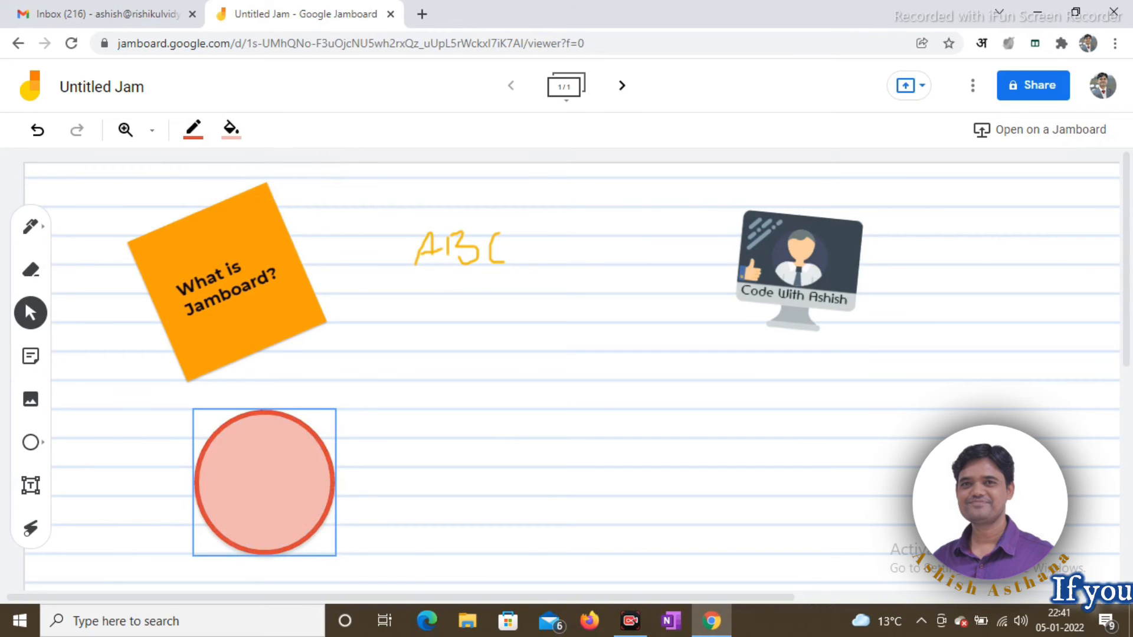
click(449, 437)
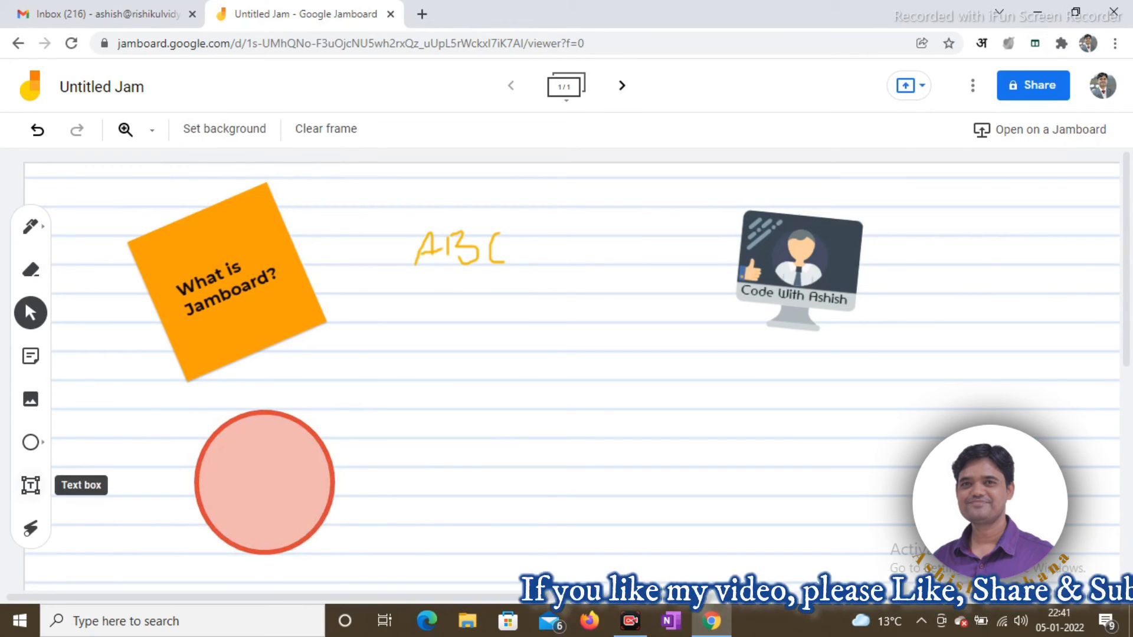
- Add a text box containing the presenter's first name below the handwritten letters
click(30, 485)
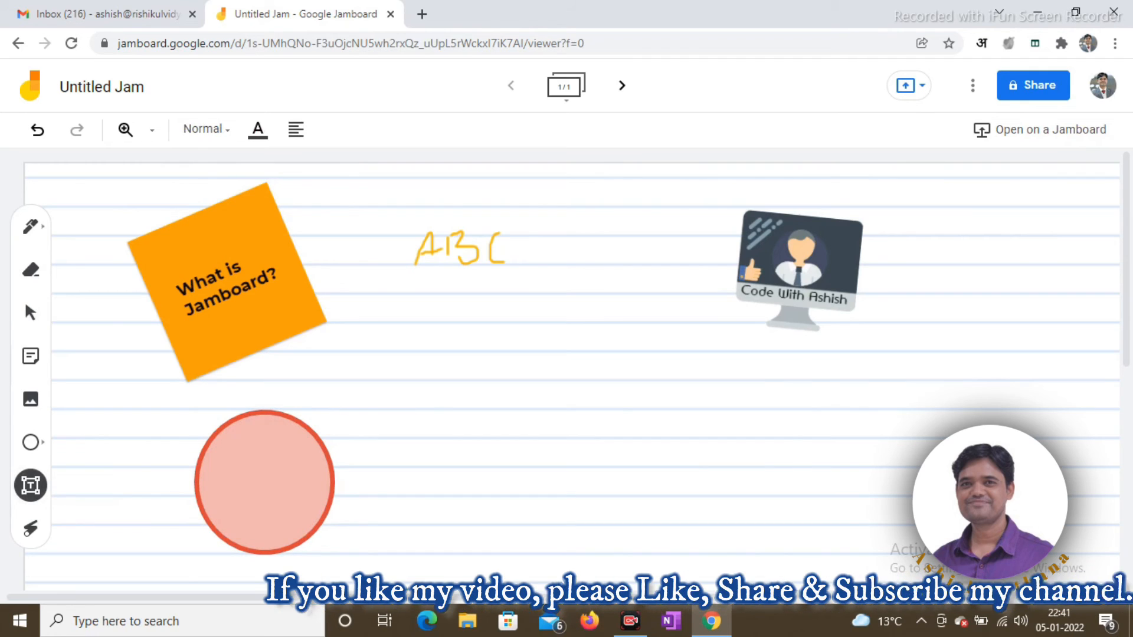
click(427, 365)
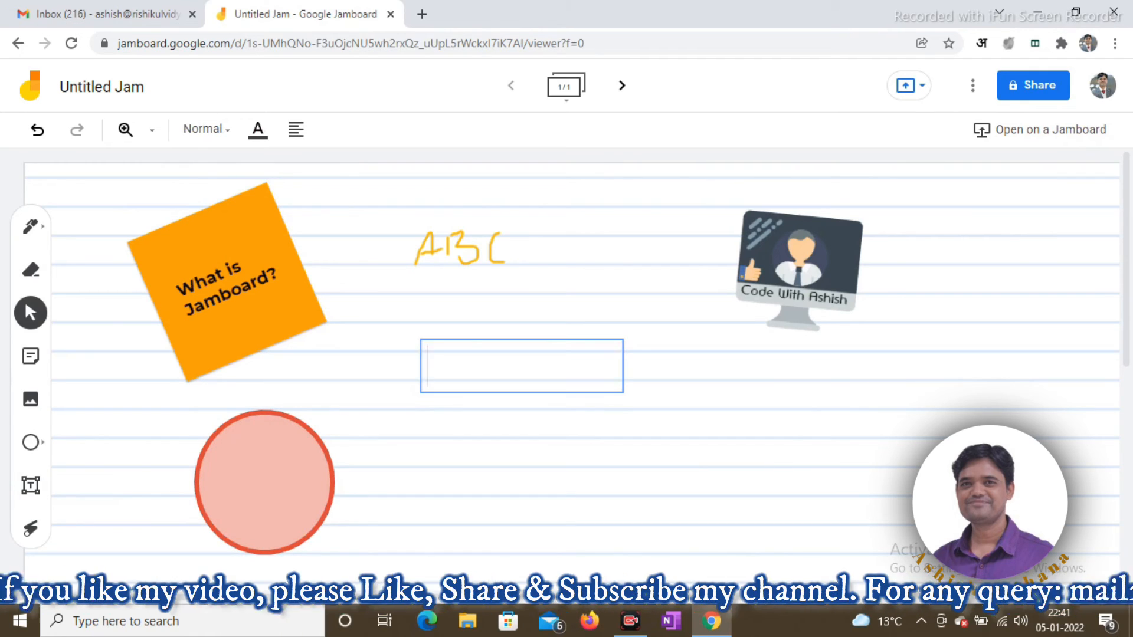
text(ashish)
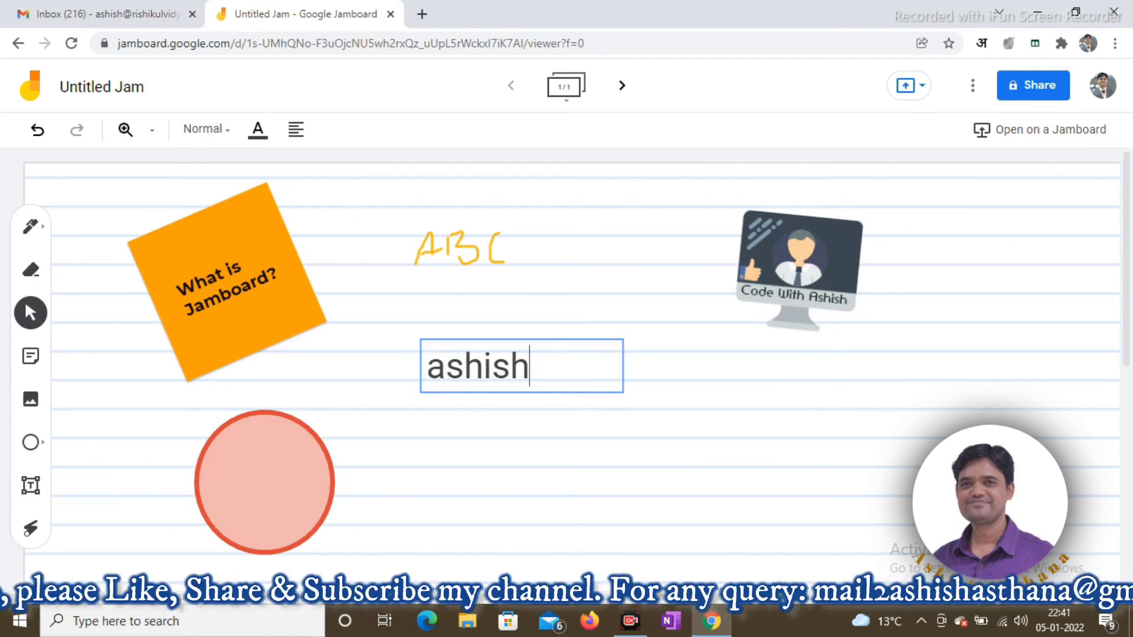
key(Escape)
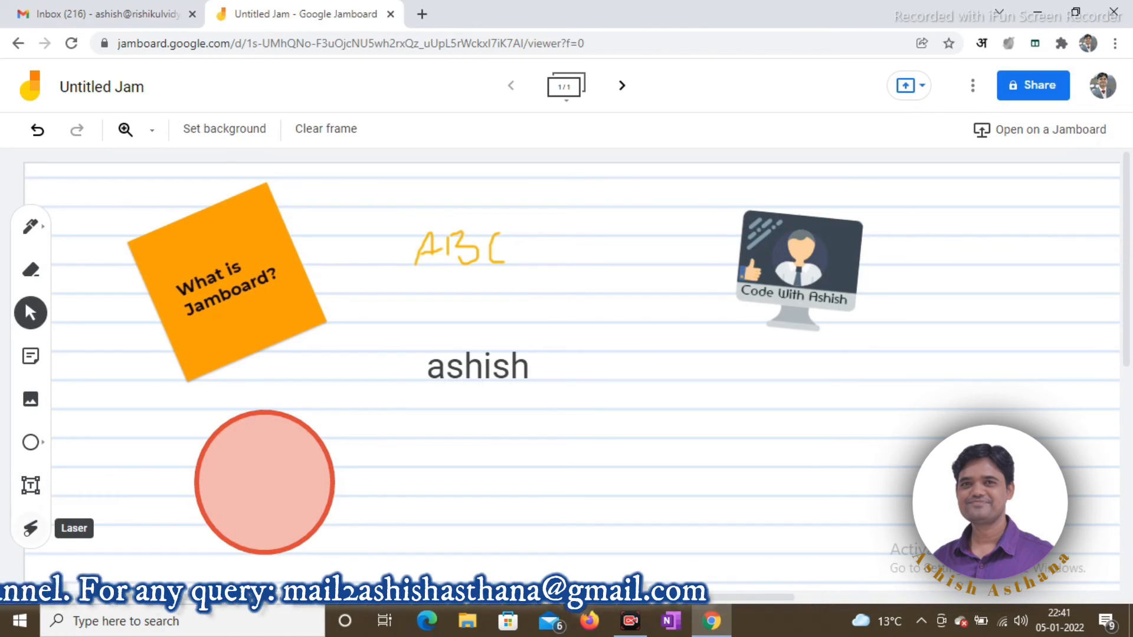
- Trace temporary strokes with the Laser tool near the circle and above the handwritten letters
click(31, 528)
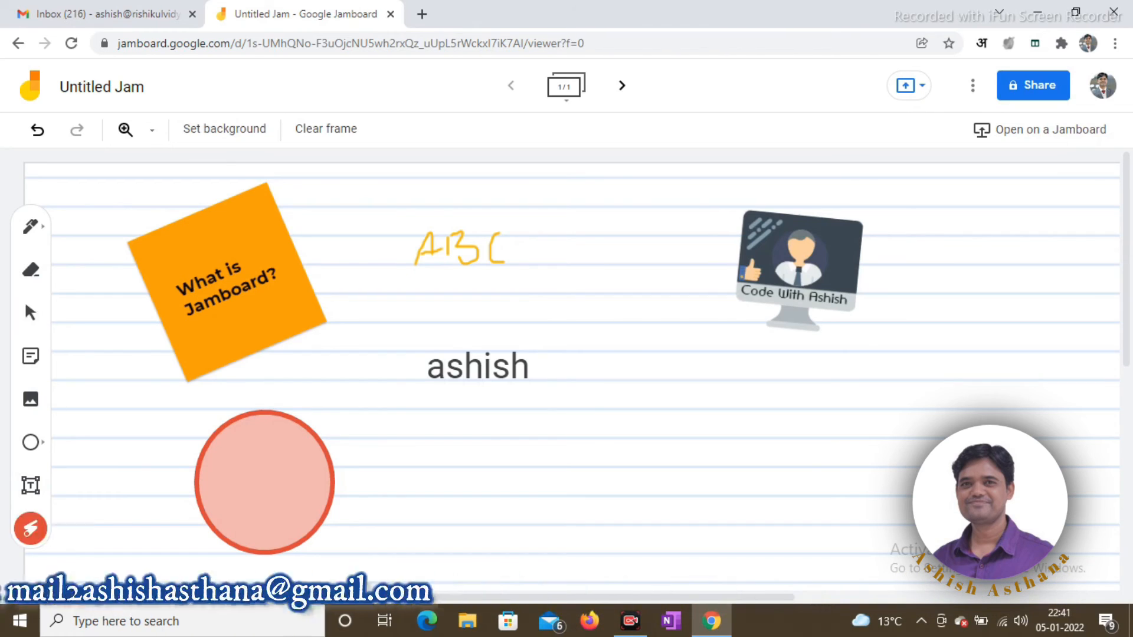
mouse_move(332, 408)
mouse_down()
mouse_move(532, 386)
mouse_move(549, 330)
mouse_move(442, 310)
mouse_move(412, 245)
mouse_move(499, 236)
mouse_move(519, 284)
mouse_move(405, 366)
mouse_move(505, 434)
mouse_move(534, 336)
mouse_move(417, 253)
mouse_move(505, 233)
mouse_move(527, 291)
mouse_move(399, 355)
mouse_move(576, 391)
mouse_move(467, 341)
mouse_move(402, 416)
mouse_up()
mouse_move(430, 212)
mouse_down()
mouse_move(525, 296)
mouse_move(407, 193)
mouse_up()
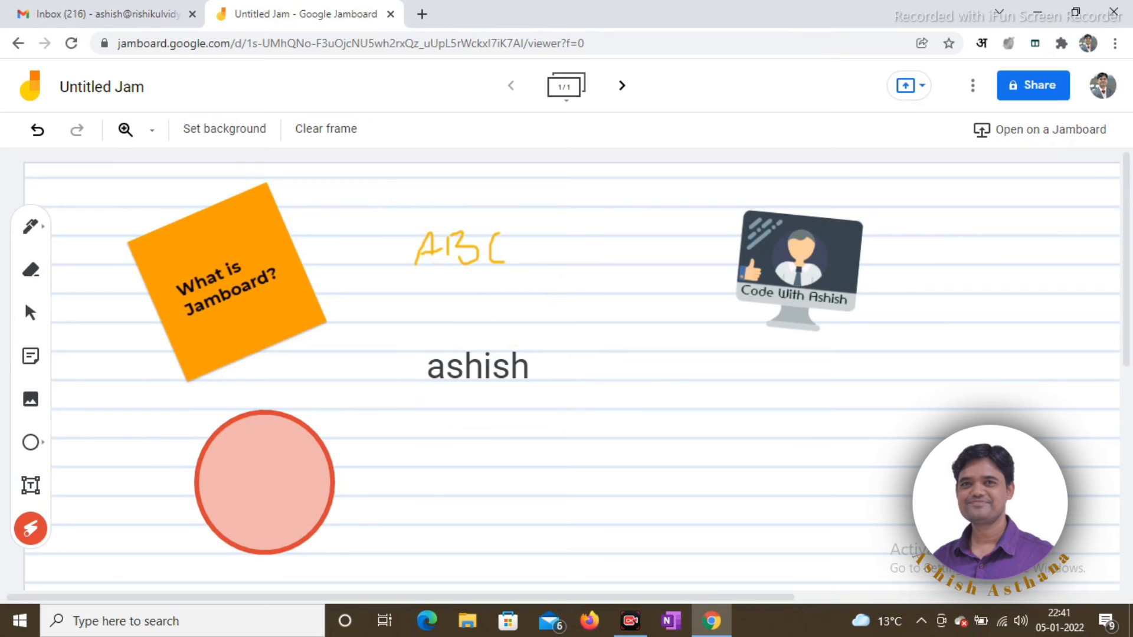
scroll(567, 366, down, 2)
scroll(567, 366, up, 2)
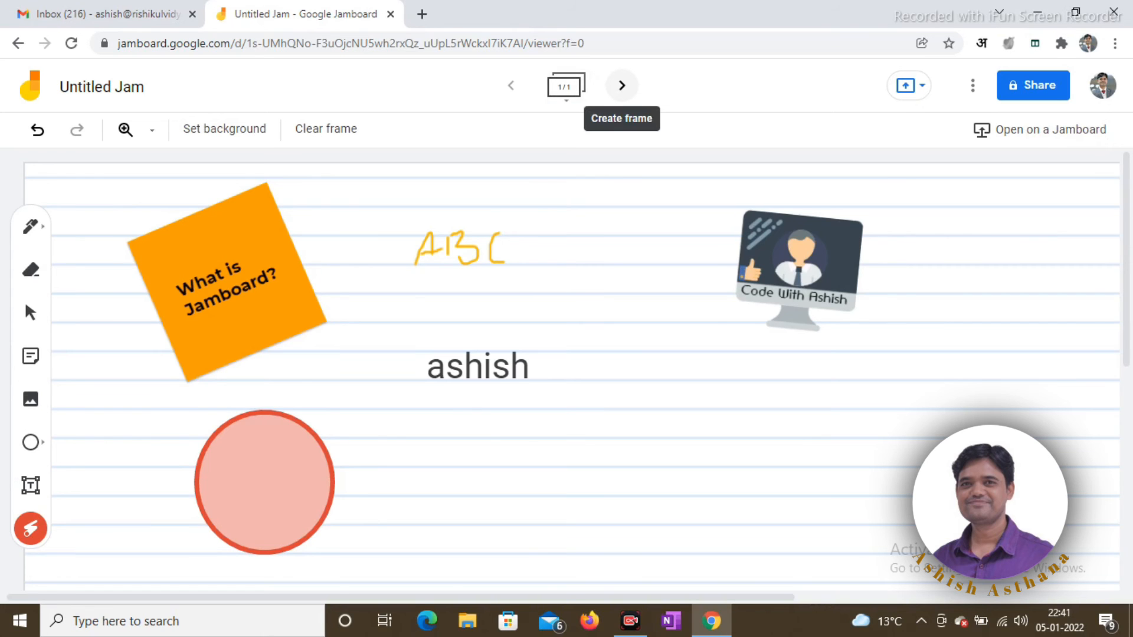
- Create two new blank frames after the first frame
click(622, 85)
click(622, 86)
click(622, 85)
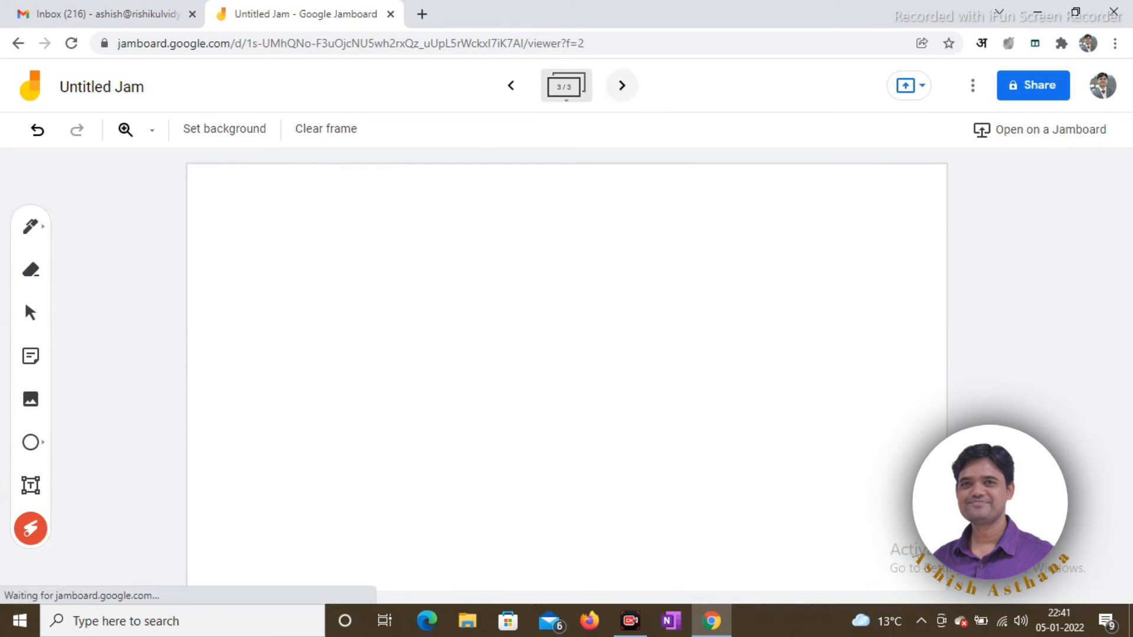
- Add more blank frames after the third frame until the jam has 20 frames
click(622, 85)
click(622, 85)
click(622, 85)
click(622, 86)
click(622, 85)
click(622, 86)
click(622, 86)
click(622, 86)
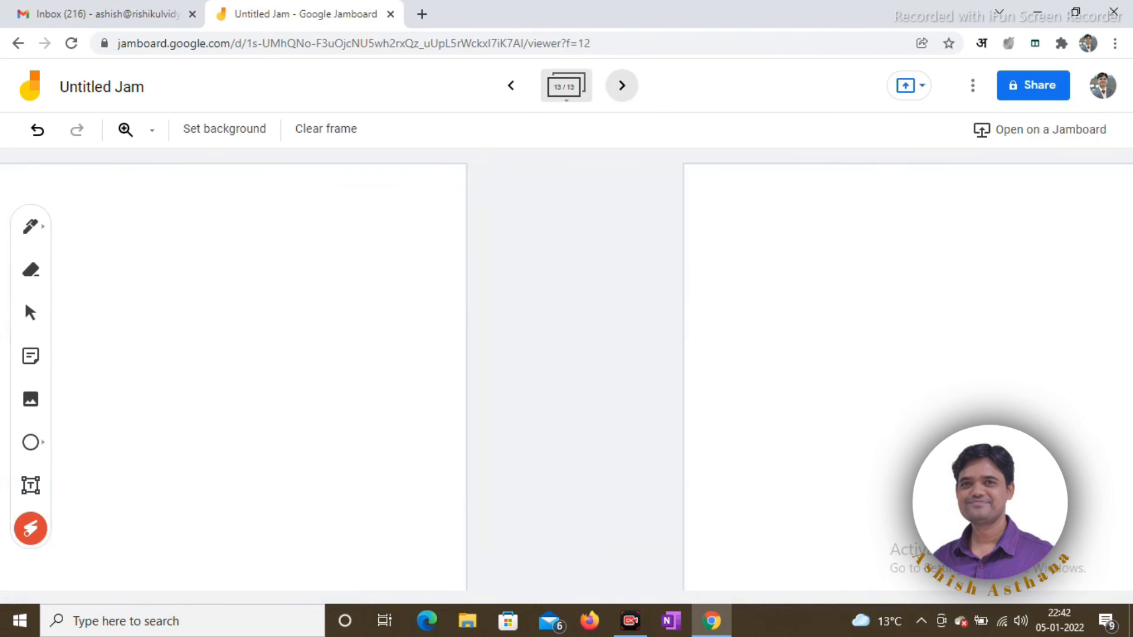
click(622, 85)
click(622, 85)
click(623, 85)
click(622, 86)
click(623, 85)
click(622, 85)
click(622, 85)
click(622, 86)
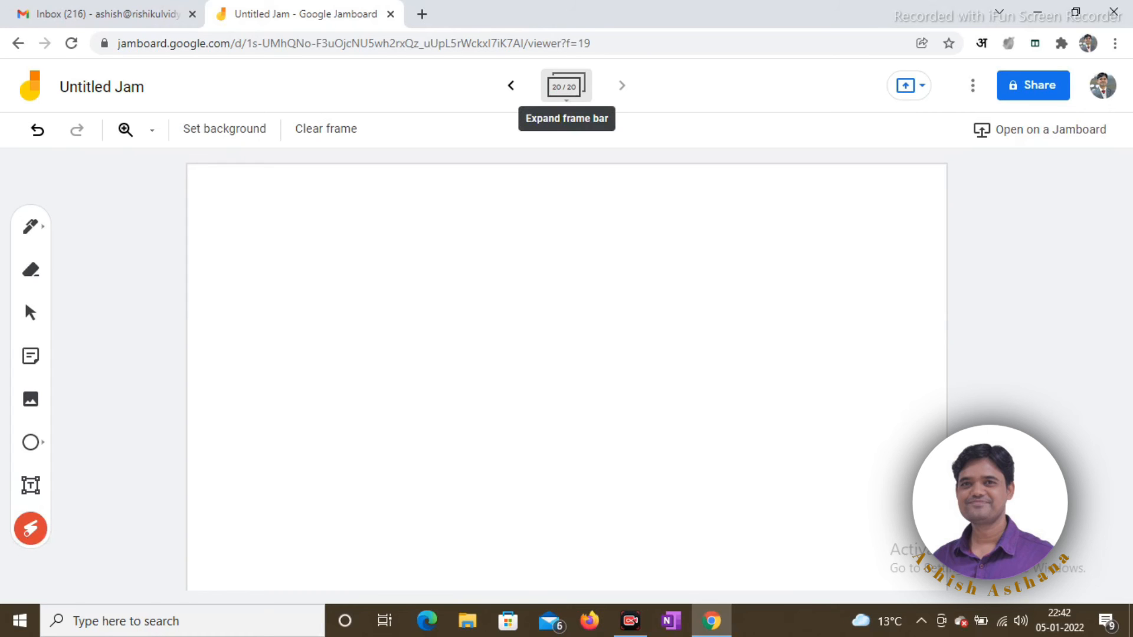
- Go back through the blank frames to the first frame with the sticky note and circle
click(510, 86)
click(510, 86)
click(511, 85)
click(510, 85)
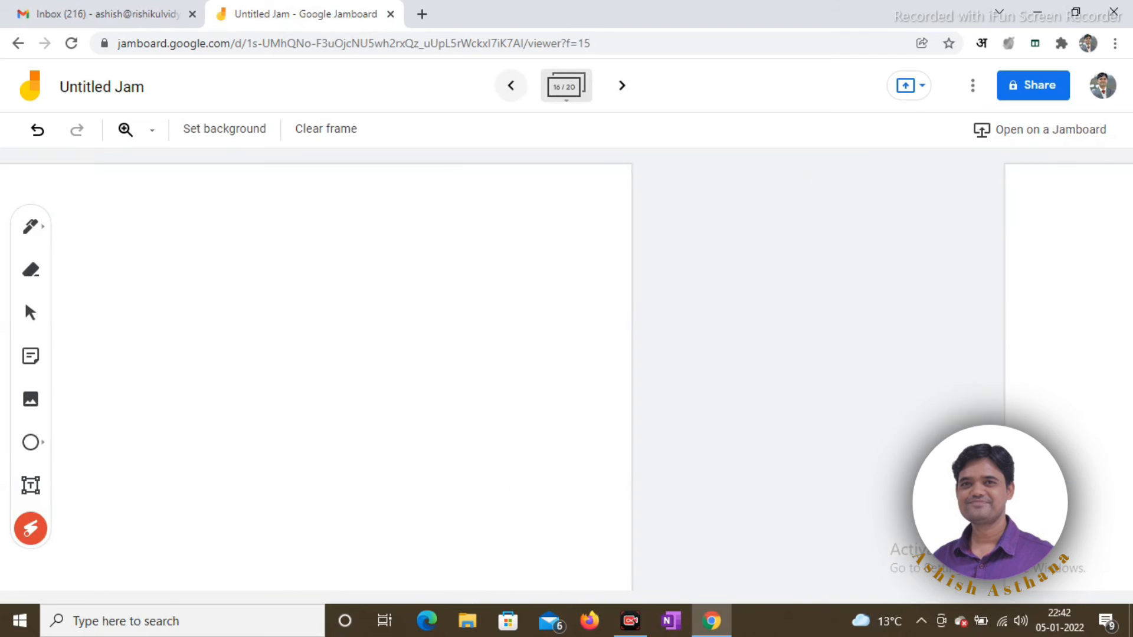
click(511, 86)
click(511, 85)
click(511, 86)
double_click(510, 85)
click(510, 86)
double_click(511, 86)
double_click(510, 86)
click(510, 85)
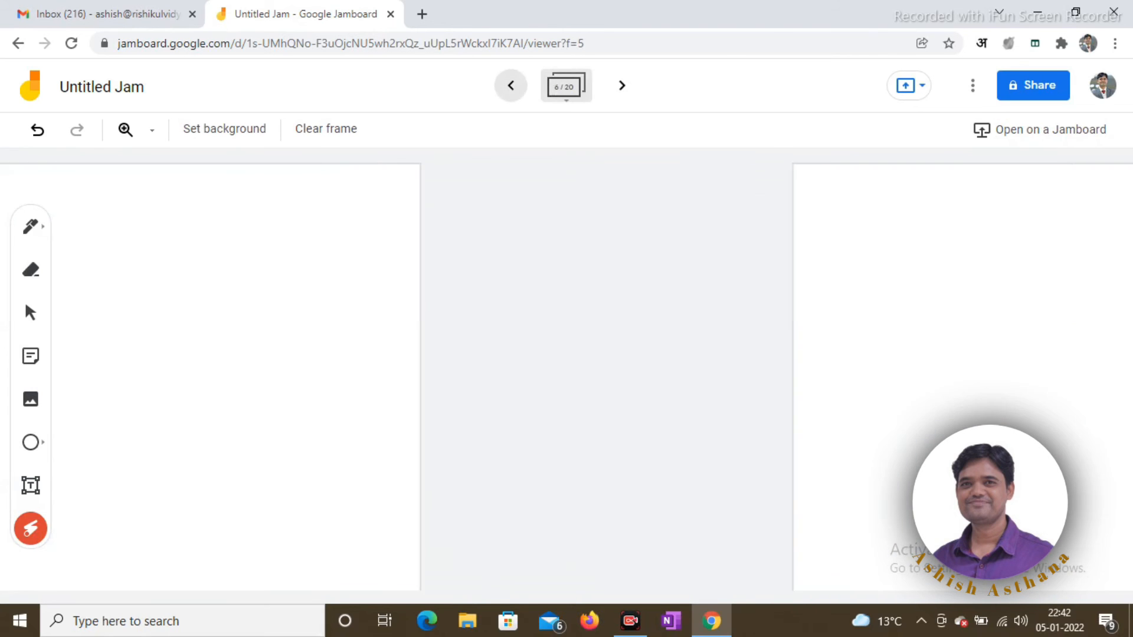
double_click(511, 86)
click(511, 86)
click(510, 85)
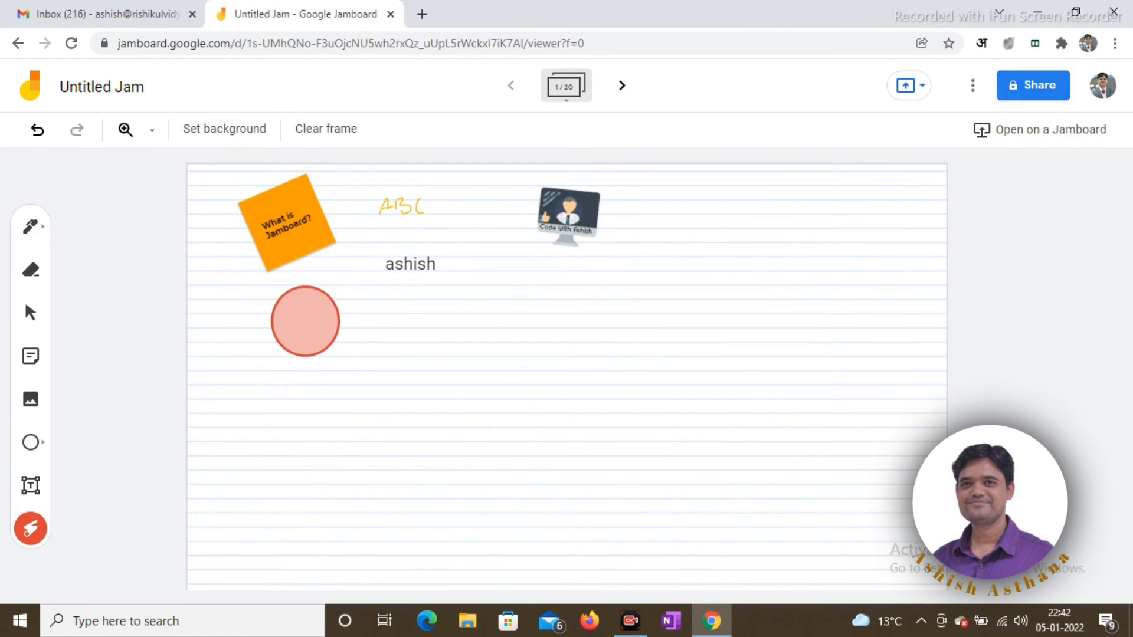
- View the jam's options for sharing with people and by link, leaving them as they are
click(1033, 86)
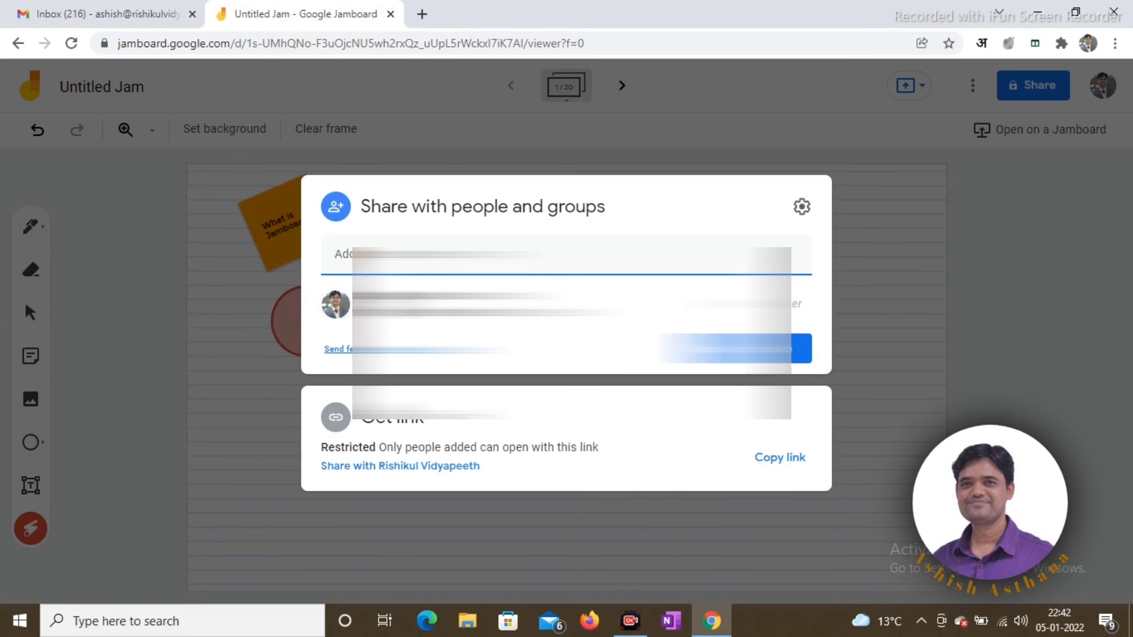
key(Escape)
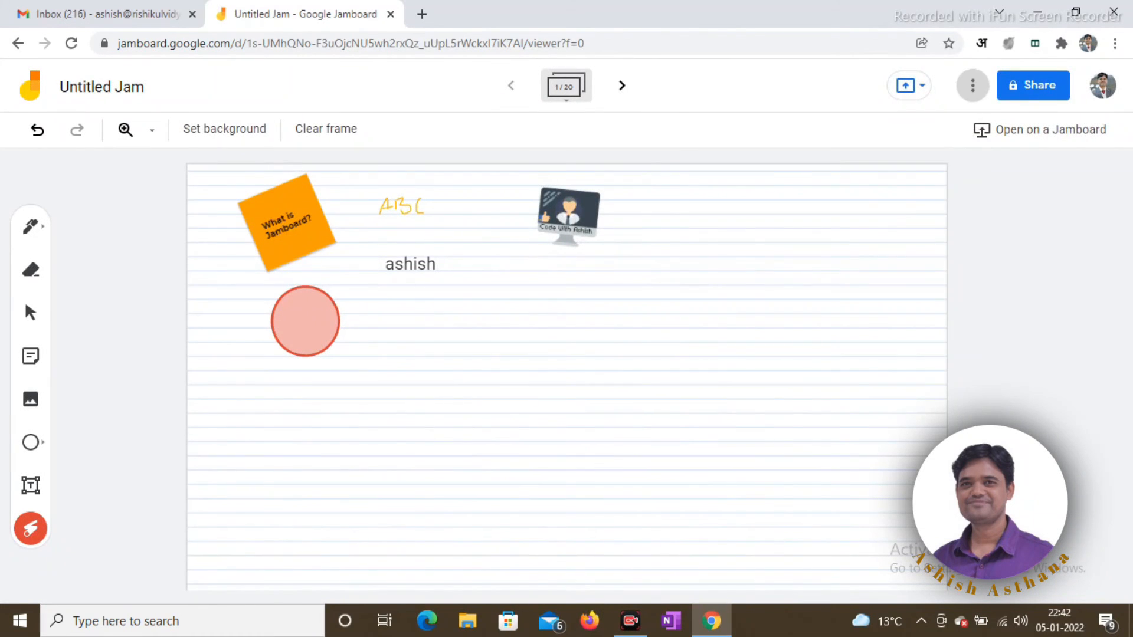
- Rename the jam as "MyFirst Board"
click(972, 85)
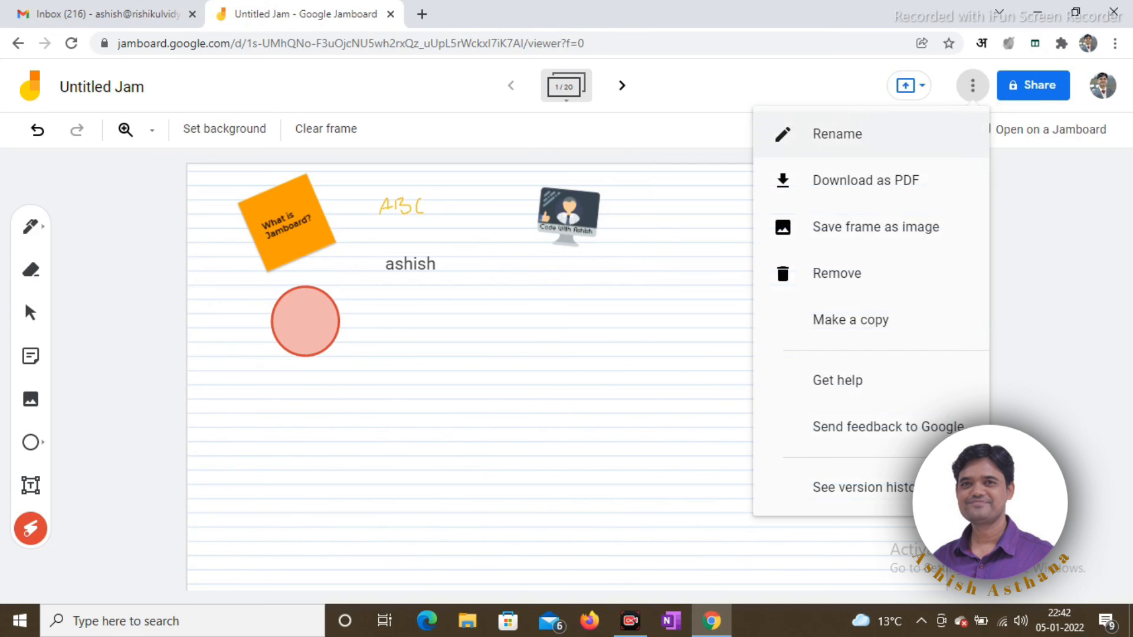
click(838, 134)
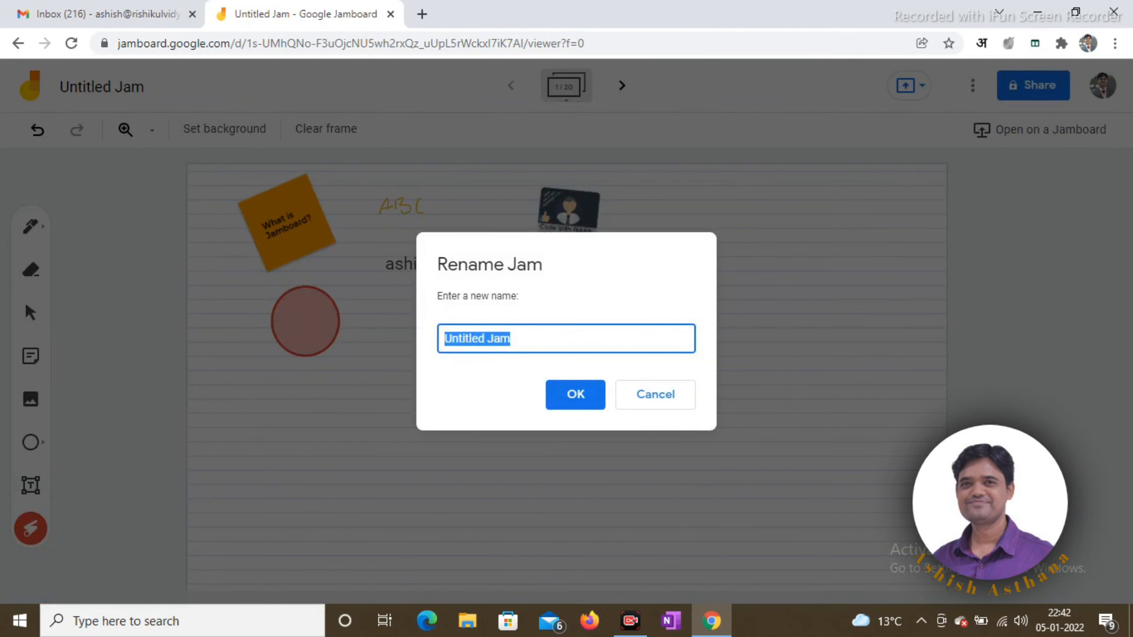
text(MyF)
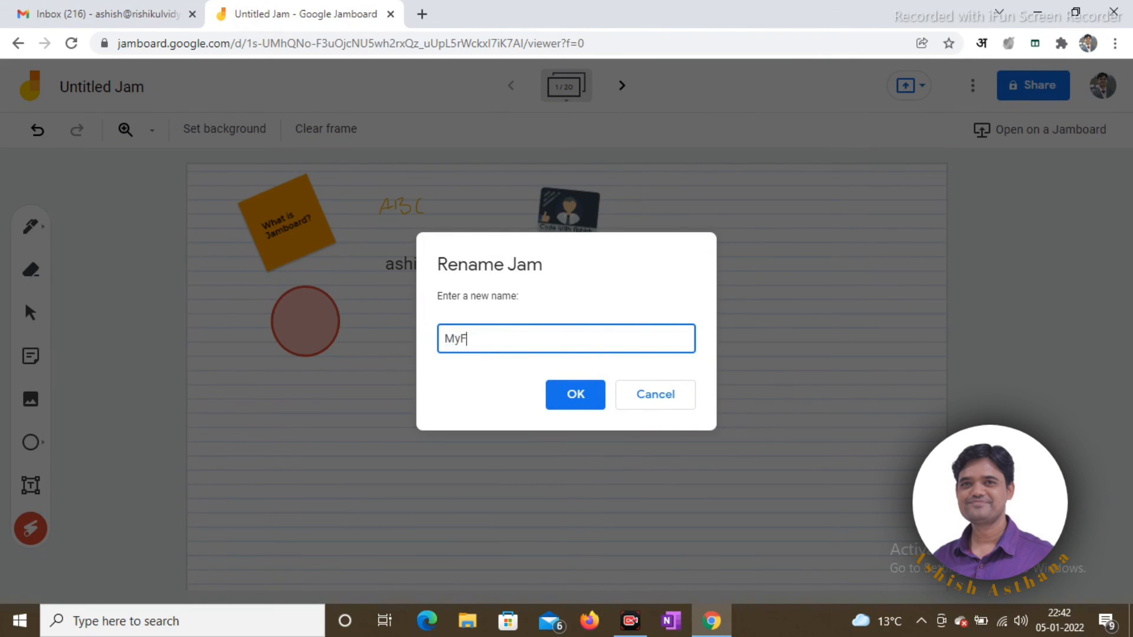
text(irst Board)
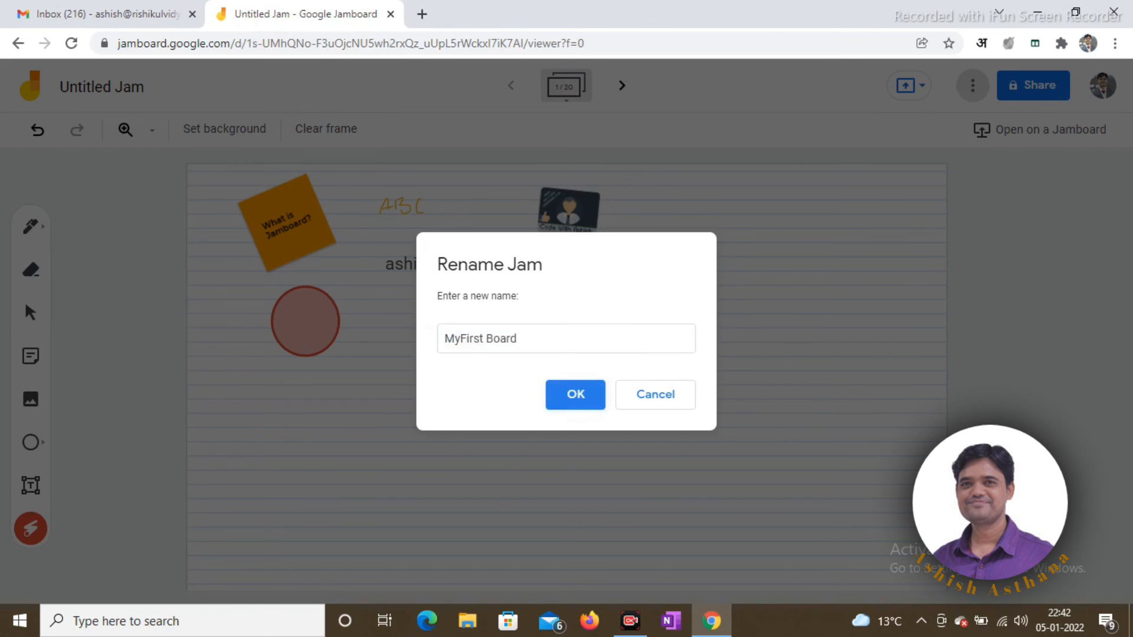
key(Return)
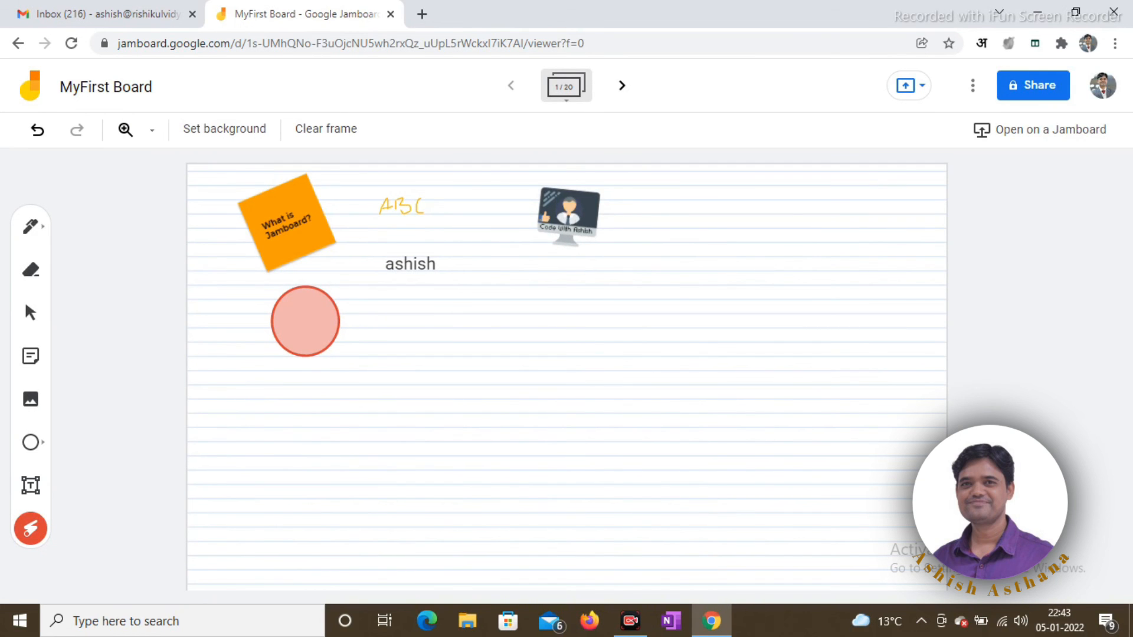
- Download the jam as a PDF and save the first frame as an image
click(972, 86)
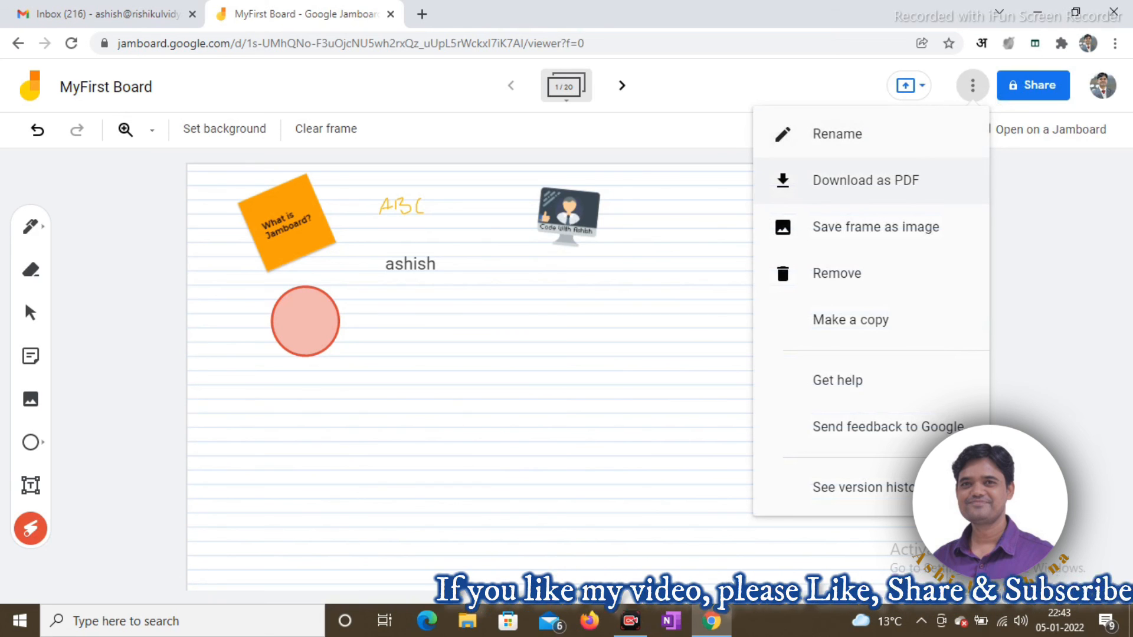
click(866, 181)
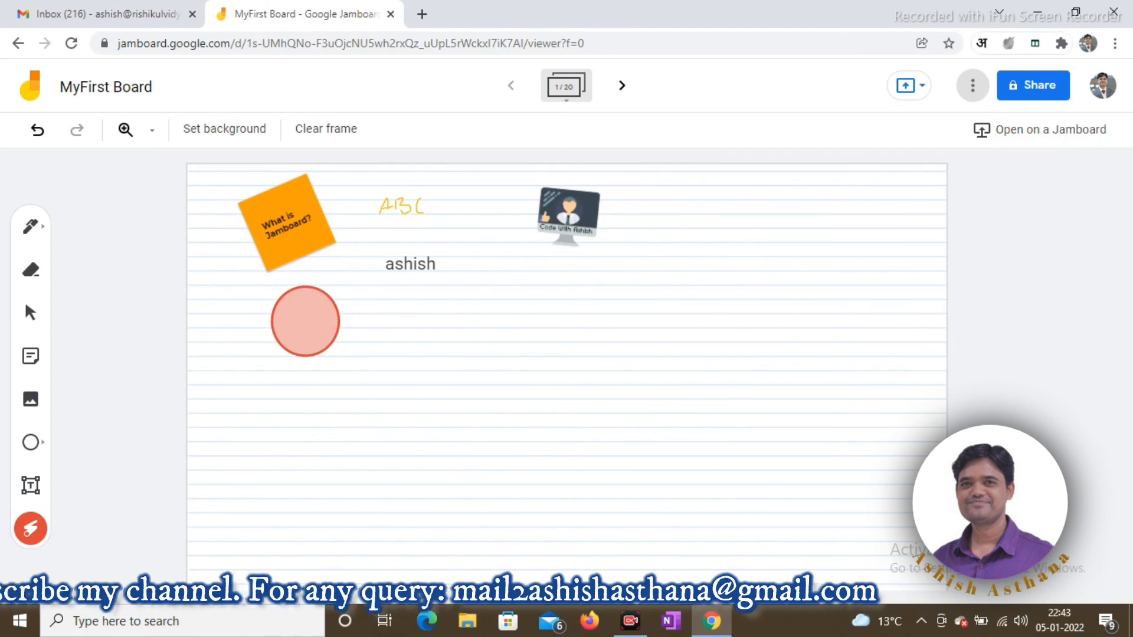
click(973, 86)
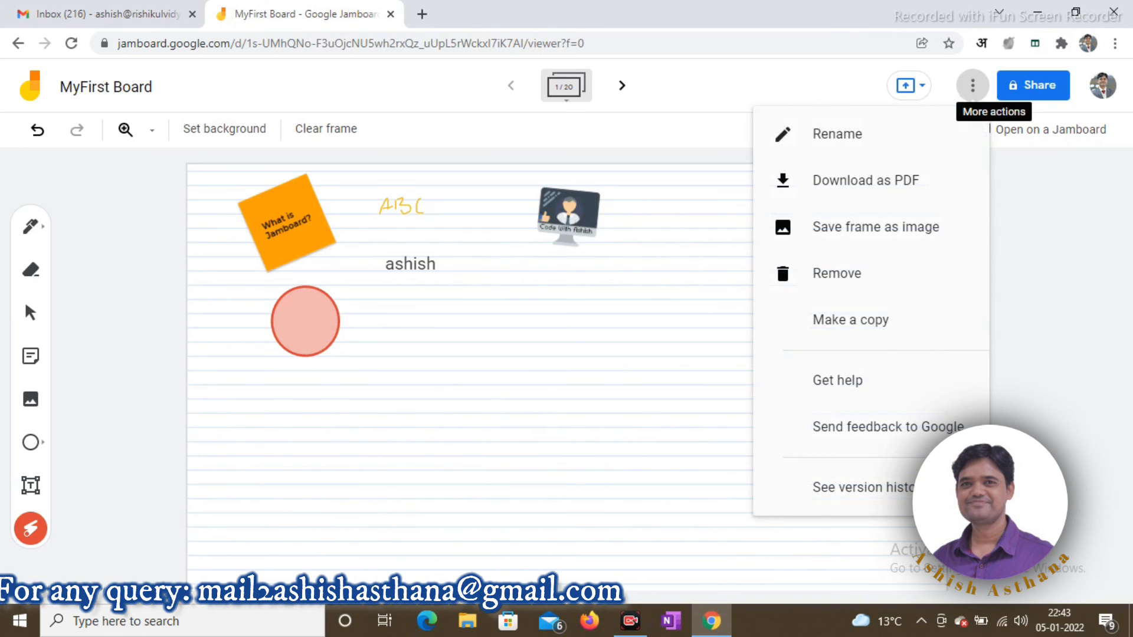
click(875, 227)
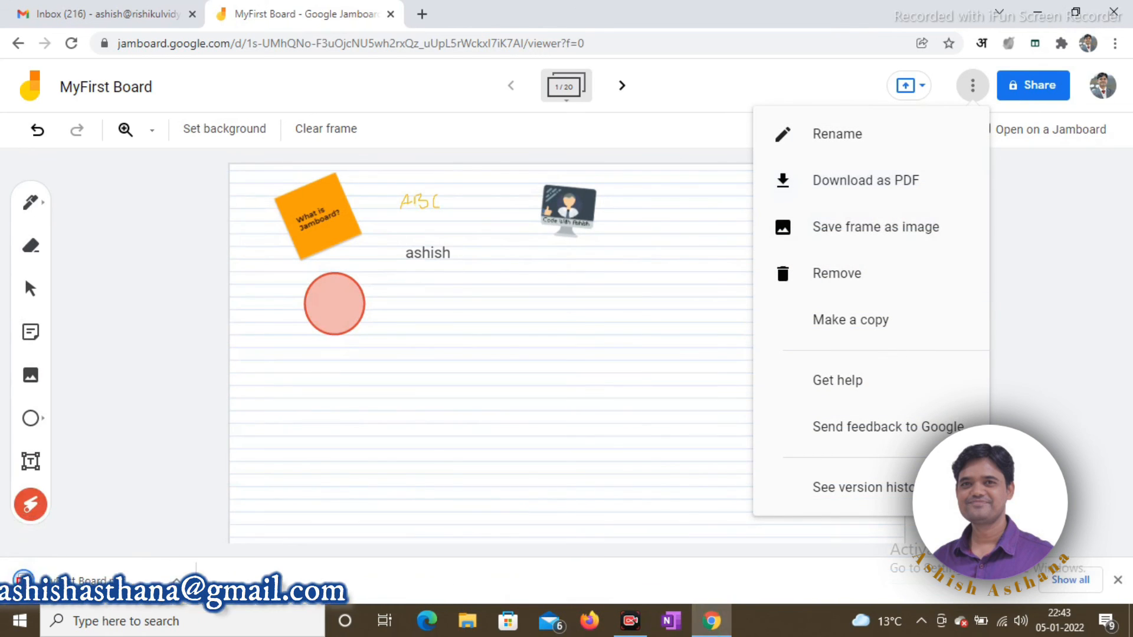